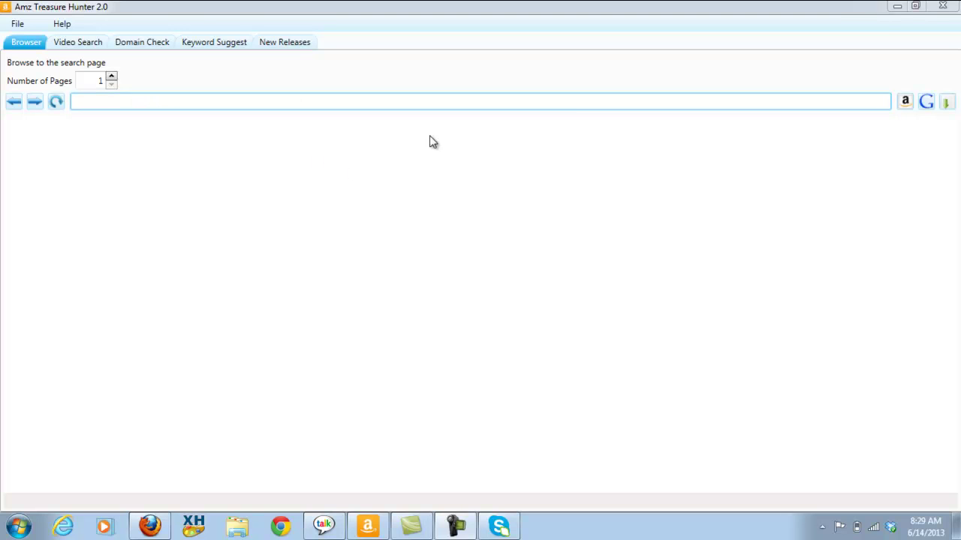
# Step: Open Amazon's LED TVs listing via Electronics & Computers > TV & Video
pyautogui.click(905, 102)
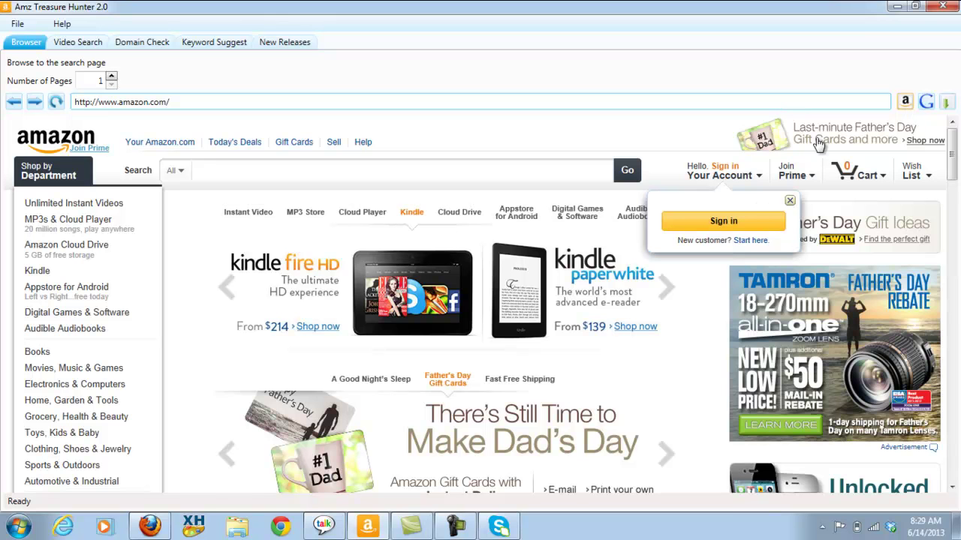
pyautogui.moveTo(96, 392)
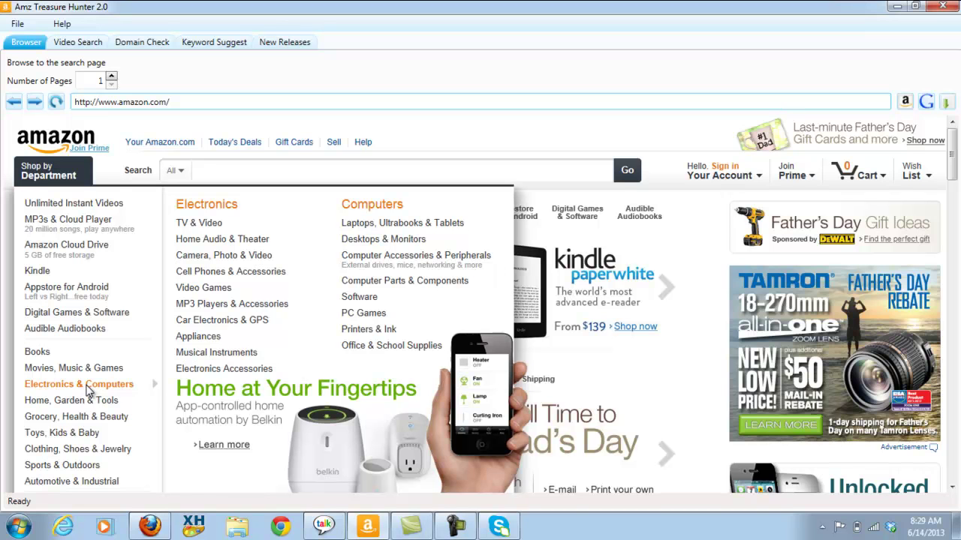
pyautogui.click(192, 225)
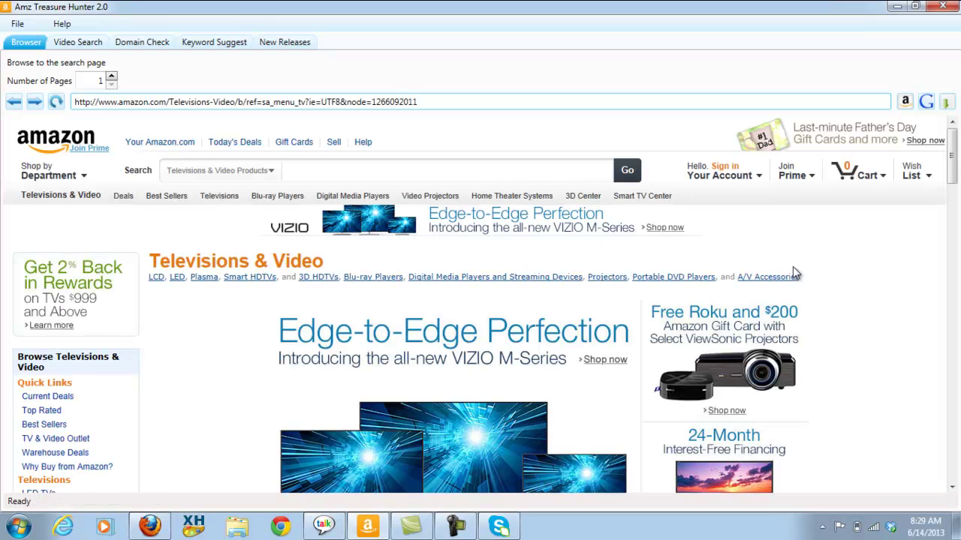
pyautogui.scroll(-3, 950, 214)
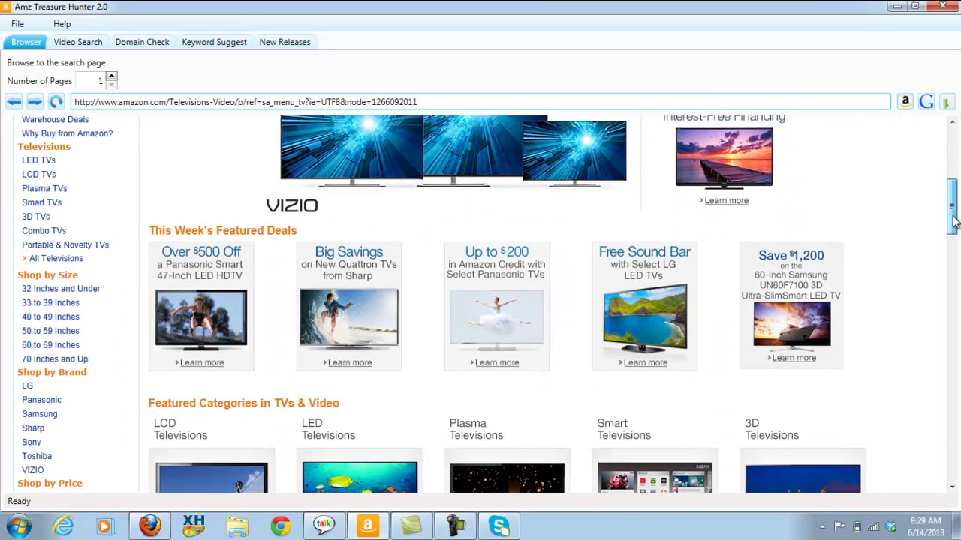
pyautogui.click(39, 161)
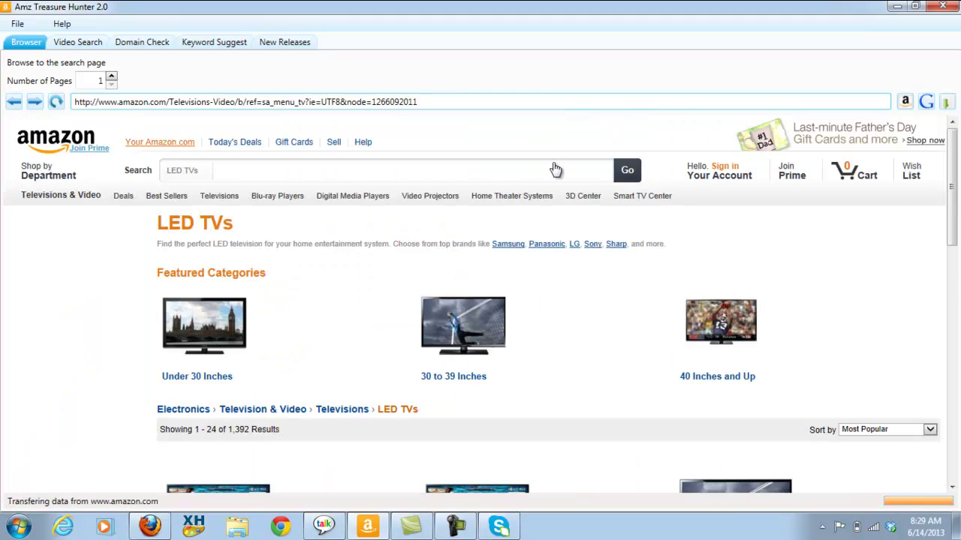
# Step: Filter the LED TVs to Model Year 2013 and set Number of Pages to 2
pyautogui.moveTo(955, 150); pyautogui.dragTo(954, 225)
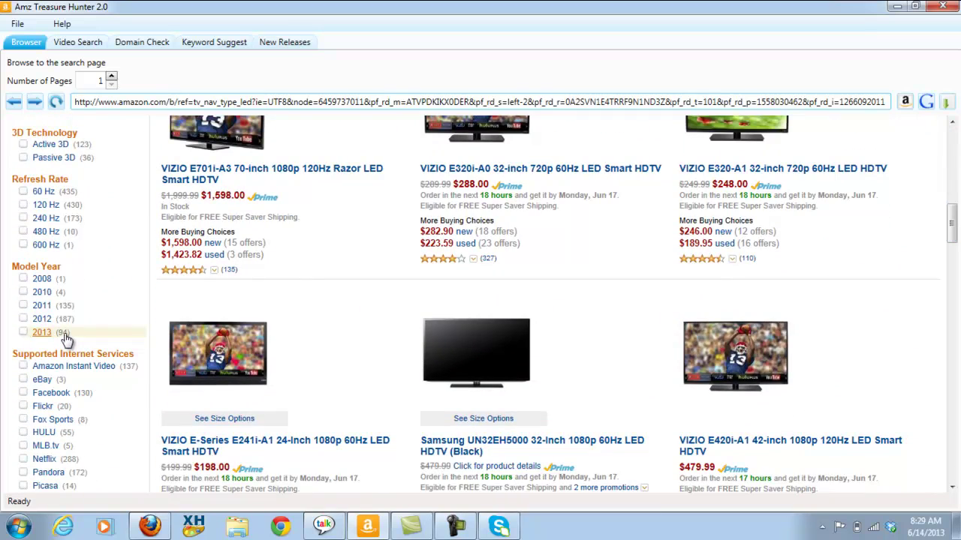
pyautogui.click(41, 333)
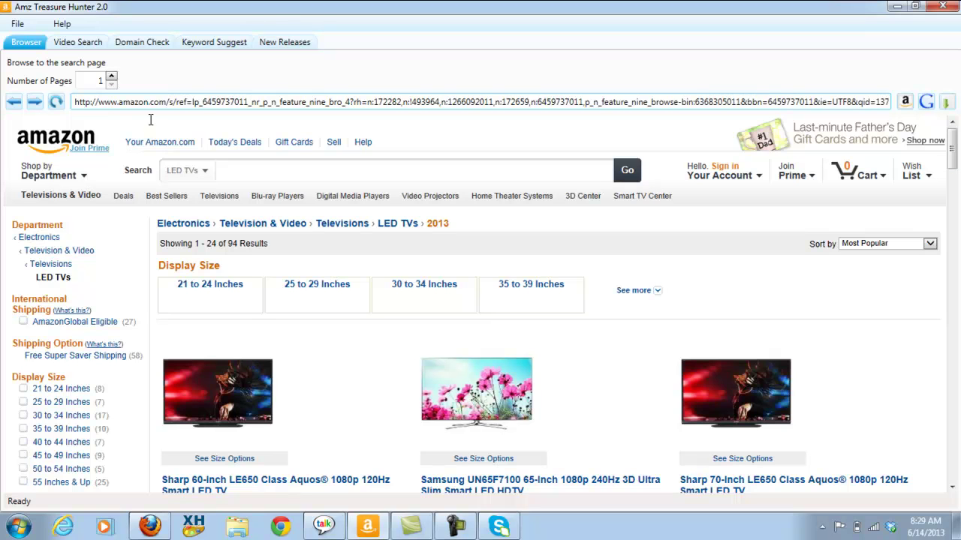
pyautogui.click(112, 78)
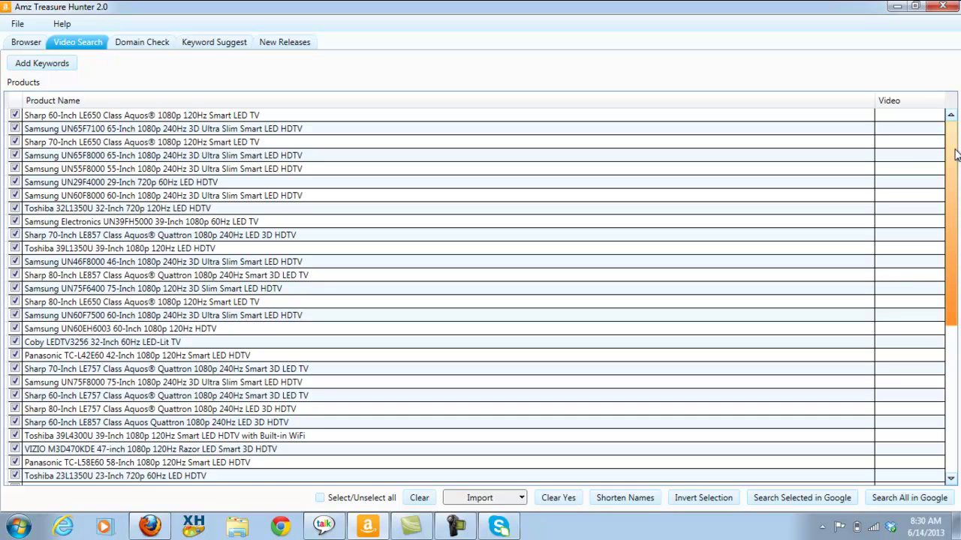
# Step: Shorten all product names and begin trimming the first name's trailing words
pyautogui.moveTo(955, 154)
pyautogui.mouseDown()
pyautogui.moveTo(956, 296)
pyautogui.moveTo(955, 146)
pyautogui.mouseUp()
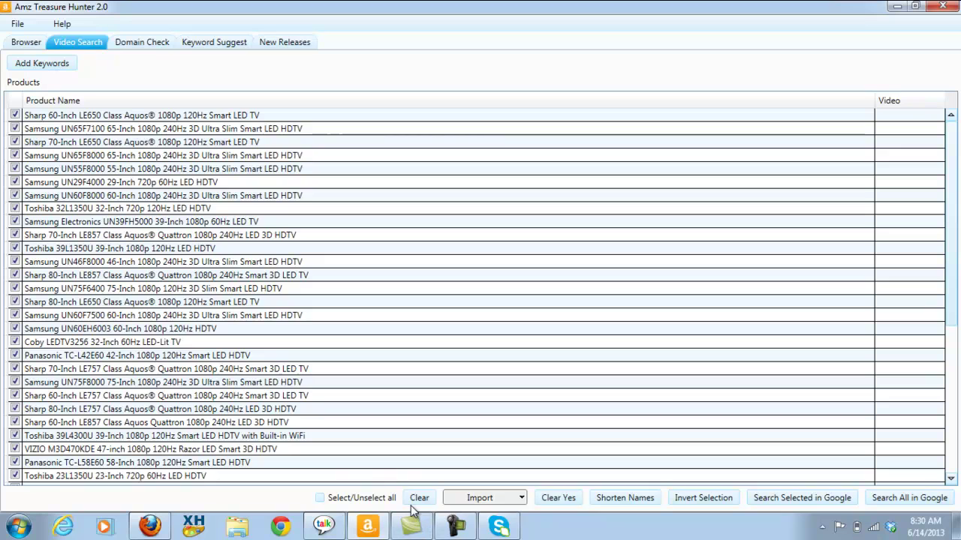
pyautogui.click(632, 499)
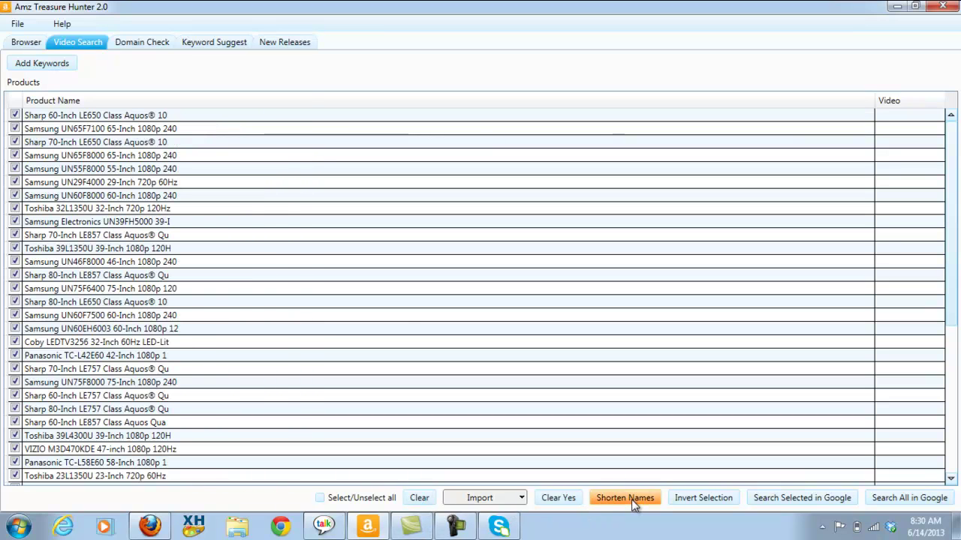
pyautogui.doubleClick(185, 118)
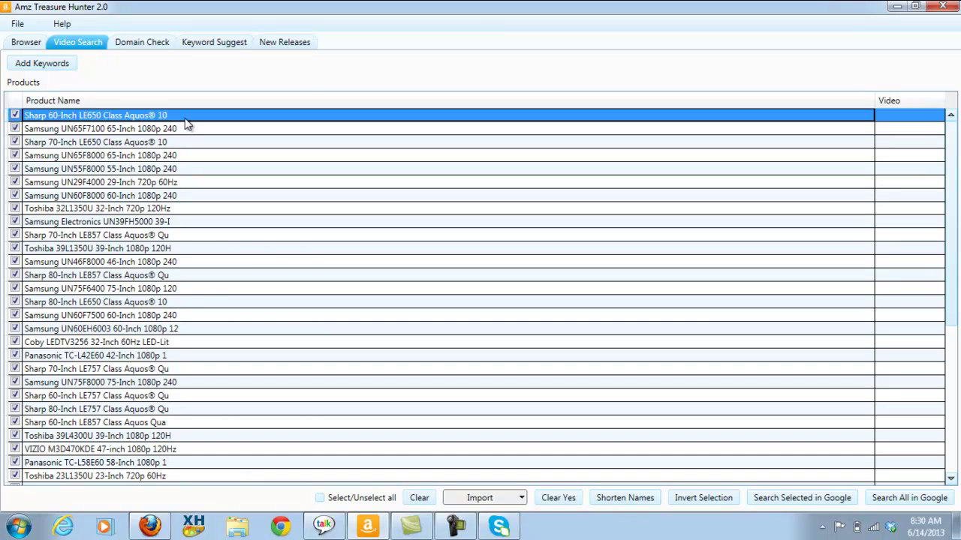
pyautogui.click(185, 118)
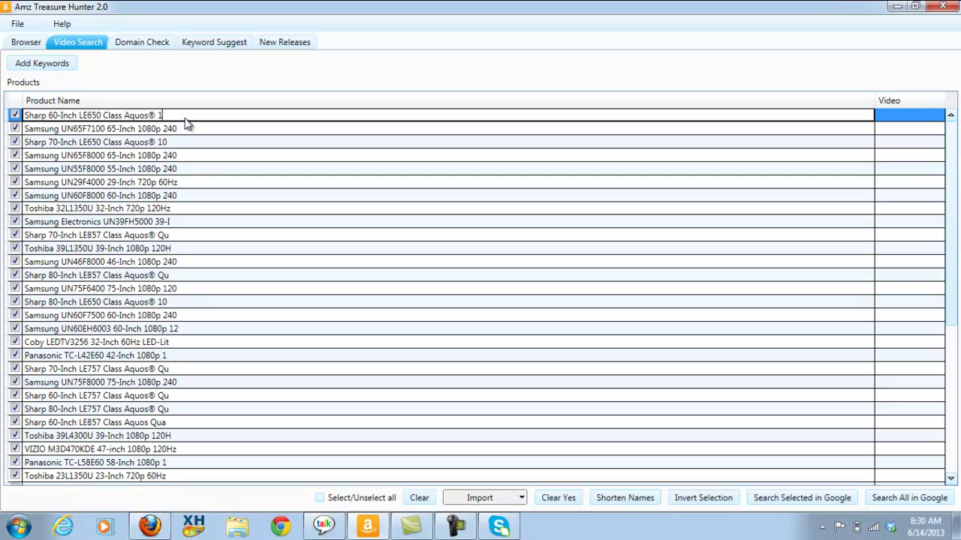
pyautogui.press('BackSpace')
pyautogui.press('BackSpace')
pyautogui.press('BackSpace')
pyautogui.press('BackSpace')
pyautogui.press('BackSpace')
pyautogui.press('BackSpace')
pyautogui.press('BackSpace')
pyautogui.press('BackSpace')
pyautogui.press('BackSpace')
pyautogui.press('BackSpace')
pyautogui.press('BackSpace')
# Step: Trim the first name to Sharp 60-Inch LE650 and search Google for videos of every product
pyautogui.scroll(-1, 954, 250)
pyautogui.moveTo(954, 247); pyautogui.dragTo(955, 358)
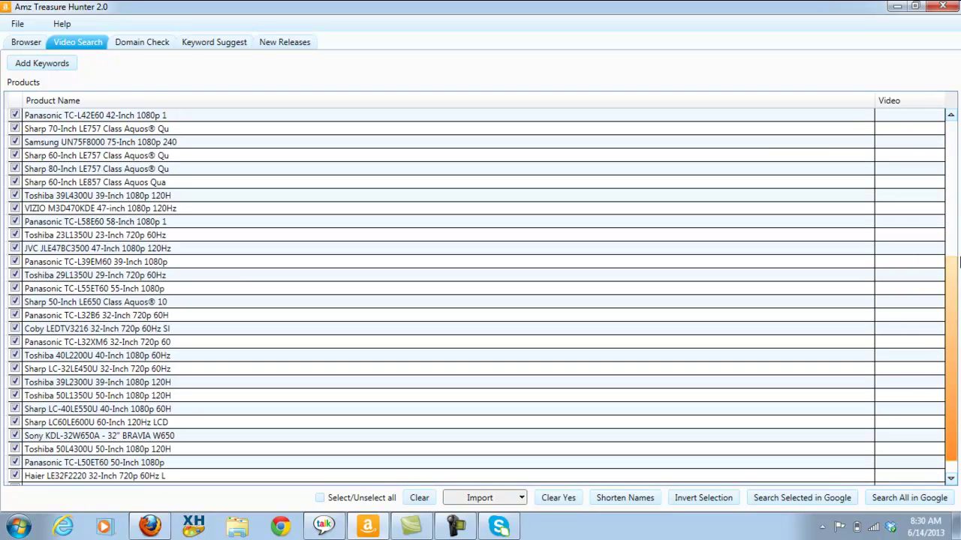
pyautogui.press('BackSpace')
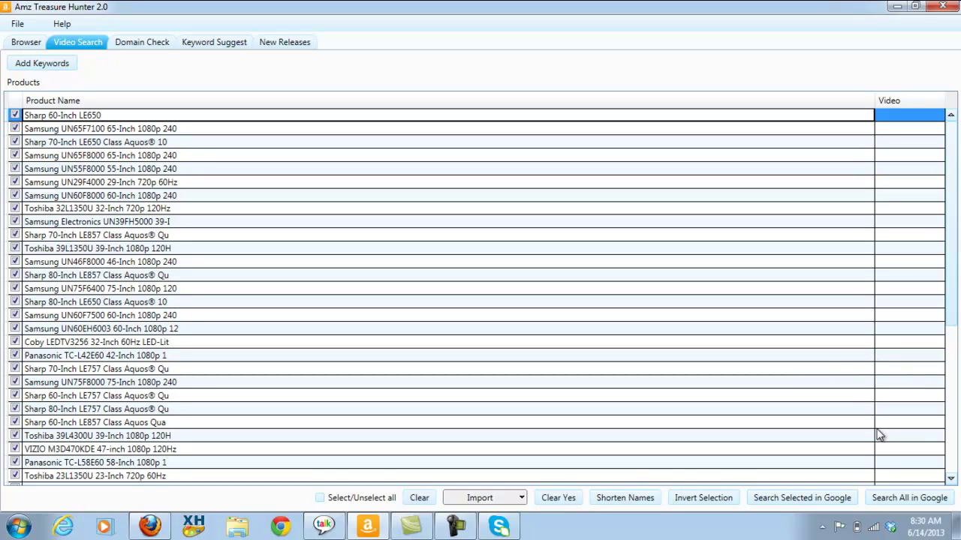
pyautogui.click(906, 497)
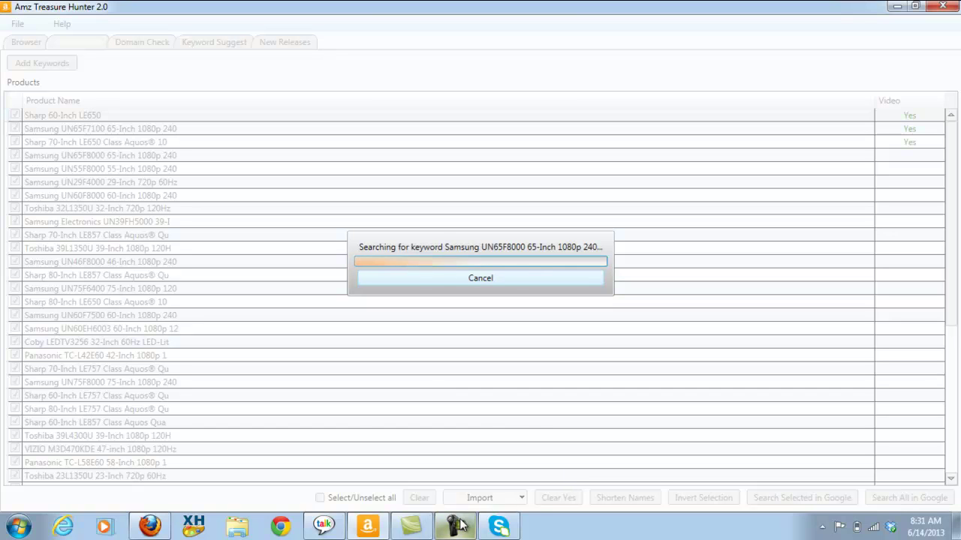
# Step: Wait for the Searching for keyword dialog to mark every TV Yes or No
pyautogui.moveTo(459, 528)
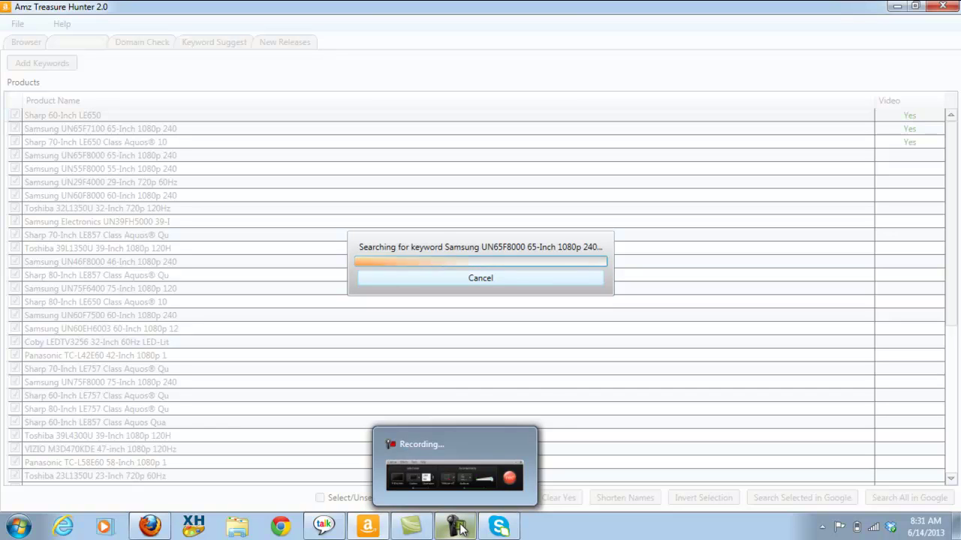
pyautogui.click(459, 529)
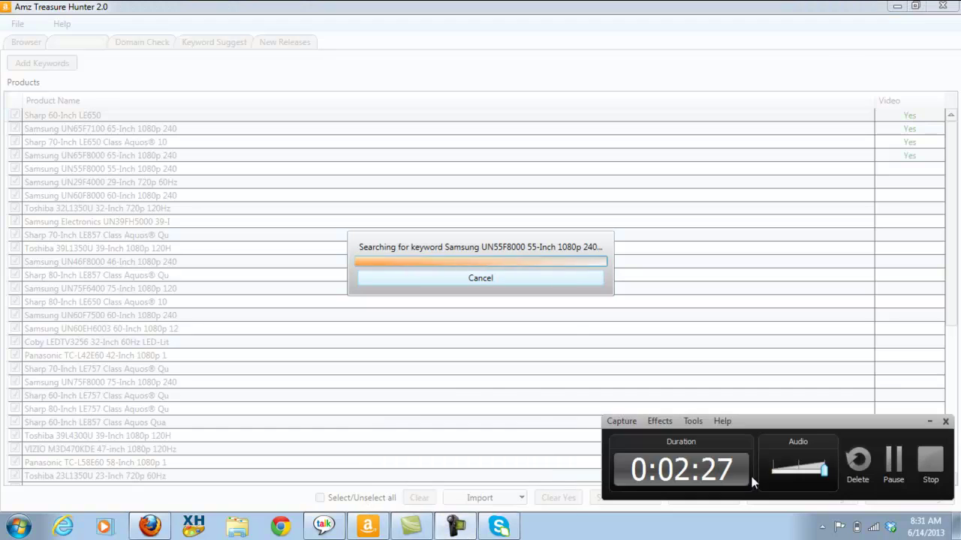
pyautogui.click(897, 467)
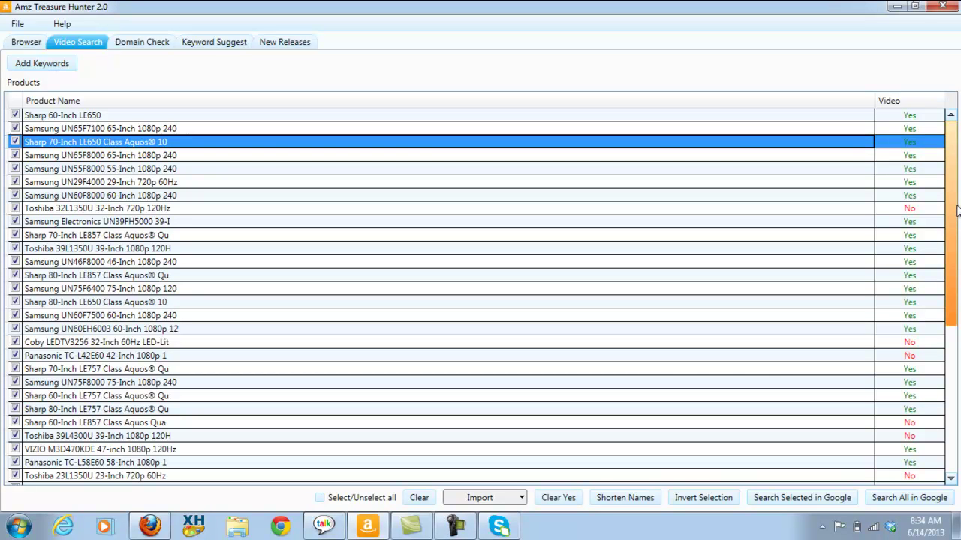
# Step: Clear all Yes rows, leaving only the 14 No-video TVs
pyautogui.moveTo(955, 185); pyautogui.dragTo(958, 326)
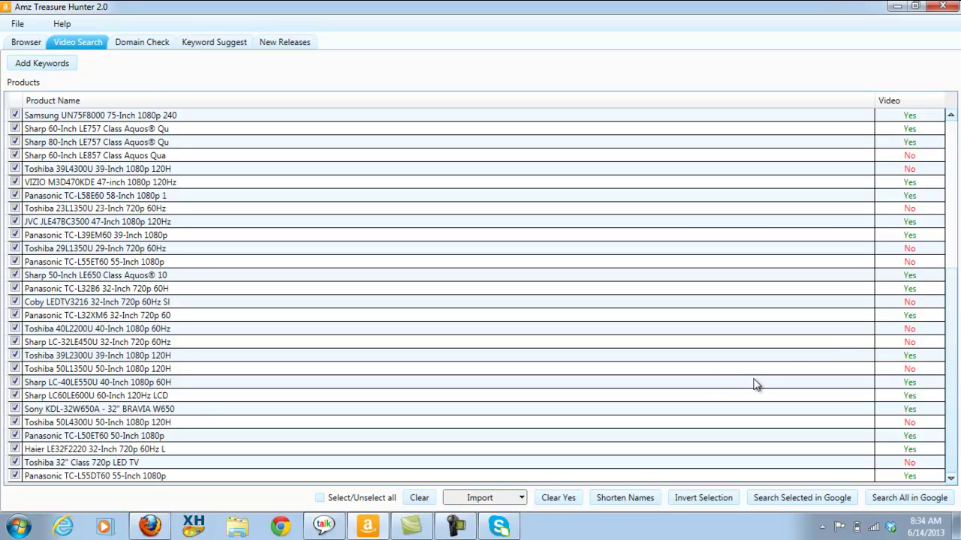
pyautogui.moveTo(953, 339)
pyautogui.mouseDown()
pyautogui.moveTo(952, 193)
pyautogui.moveTo(957, 322)
pyautogui.mouseUp()
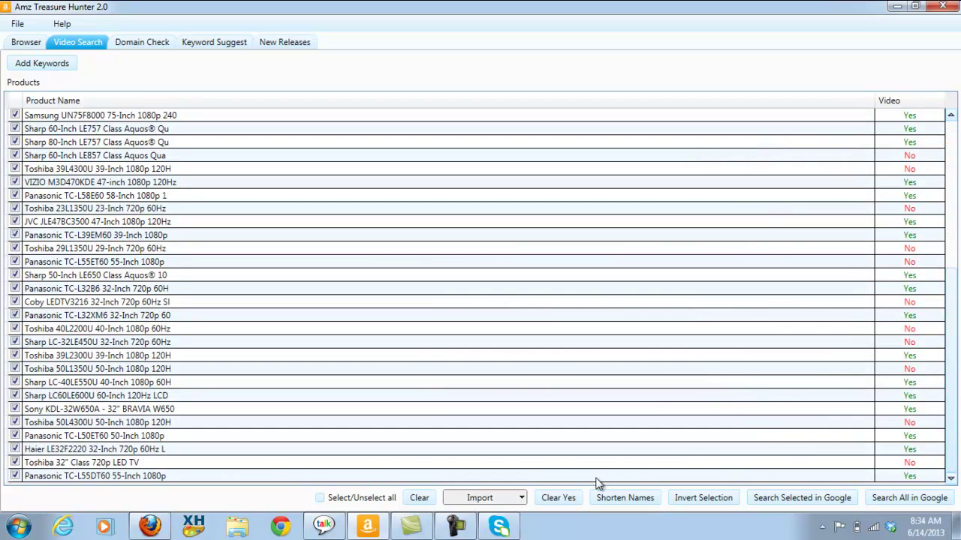
pyautogui.click(557, 500)
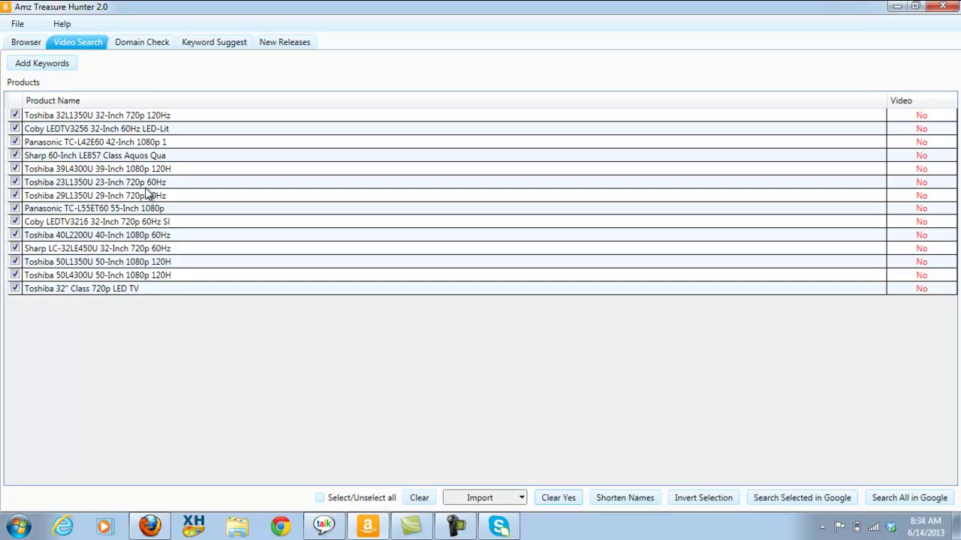
# Step: Copy the model name 'Toshiba 50L1350U' from its product row
pyautogui.click(122, 268)
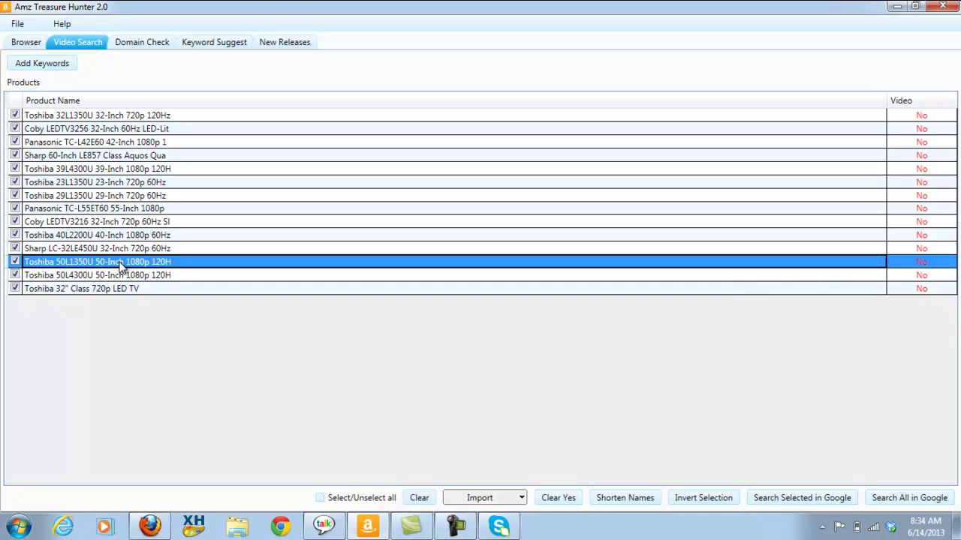
pyautogui.click(122, 268)
pyautogui.moveTo(94, 268); pyautogui.dragTo(32, 263)
pyautogui.rightClick(32, 264)
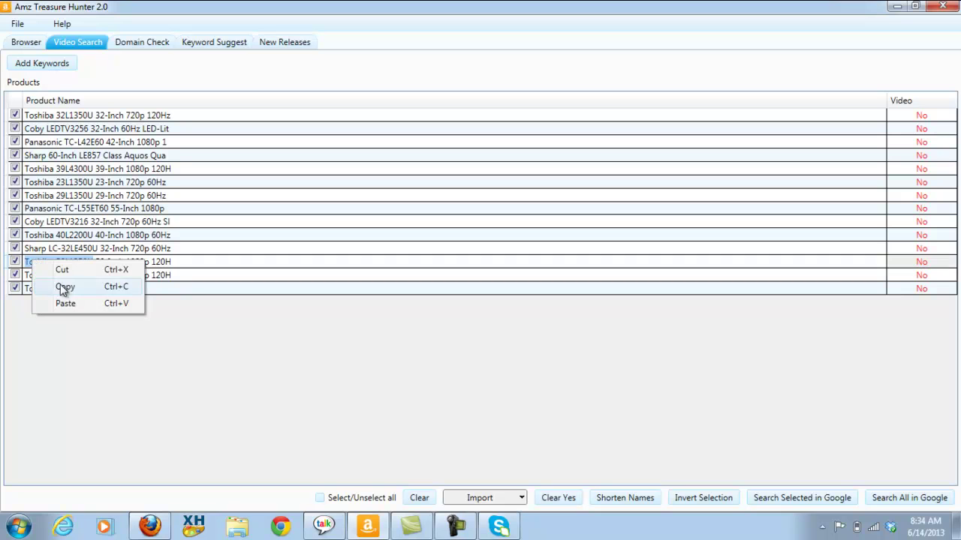
pyautogui.click(64, 288)
# Step: Paste 'Toshiba 50L1350U' into Google in Firefox, review the results, then return to Amz Treasure Hunter
pyautogui.click(151, 527)
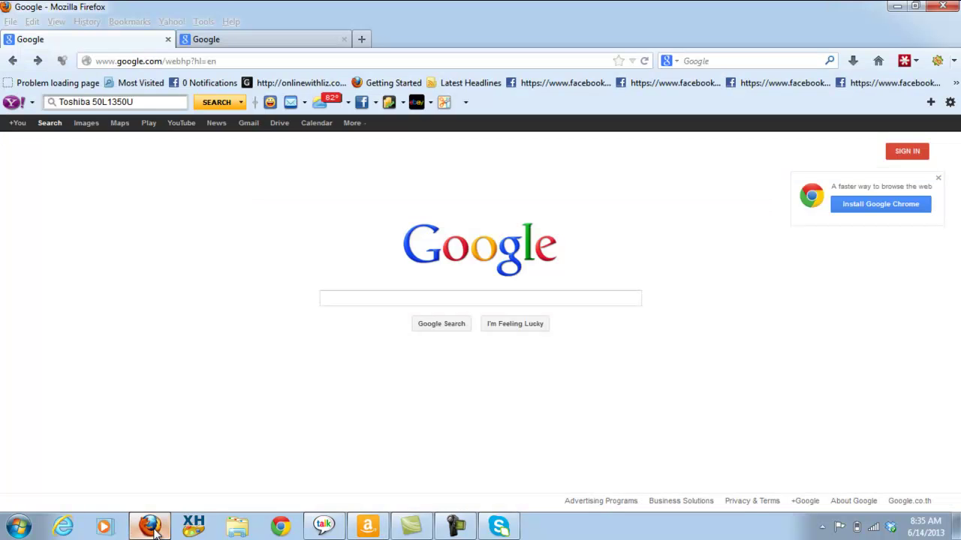
pyautogui.rightClick(350, 297)
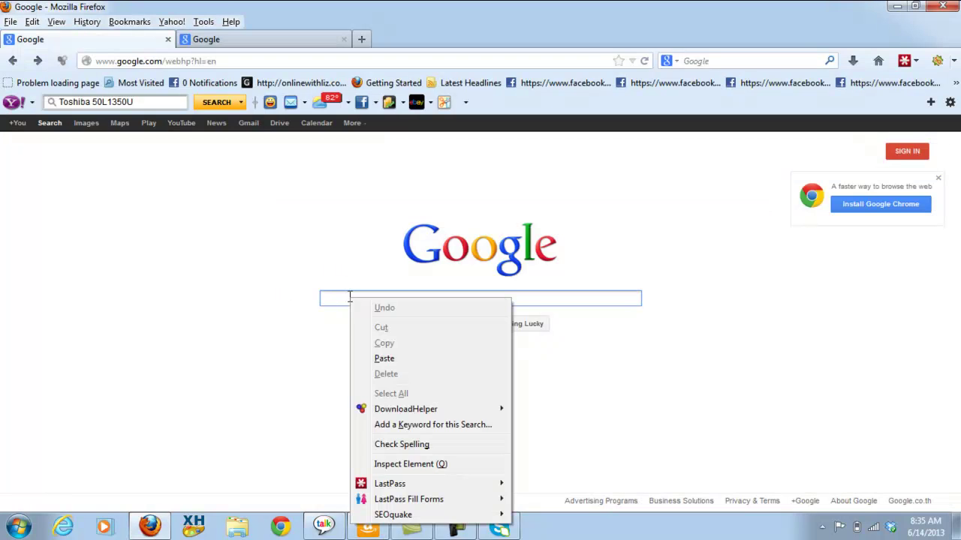
pyautogui.click(384, 358)
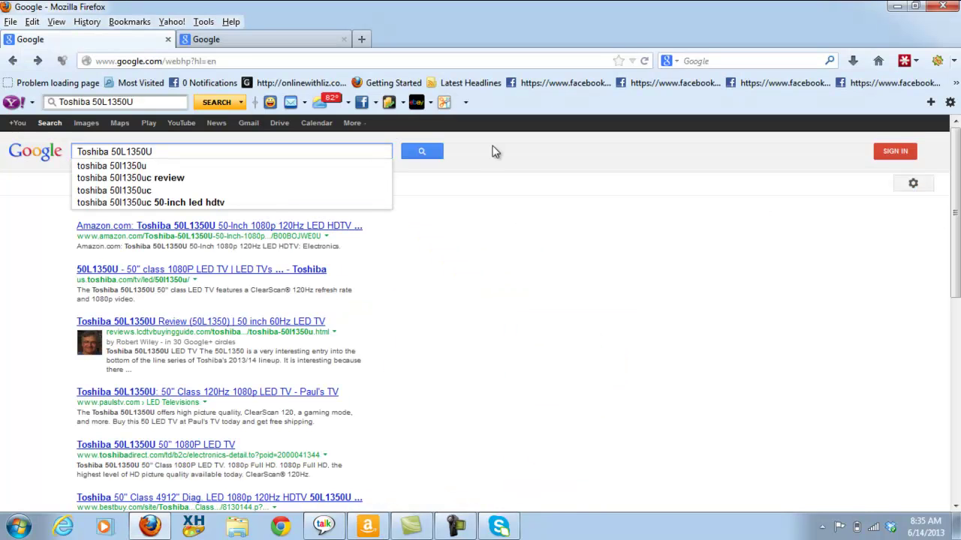
pyautogui.click(429, 156)
pyautogui.moveTo(955, 178); pyautogui.dragTo(955, 263)
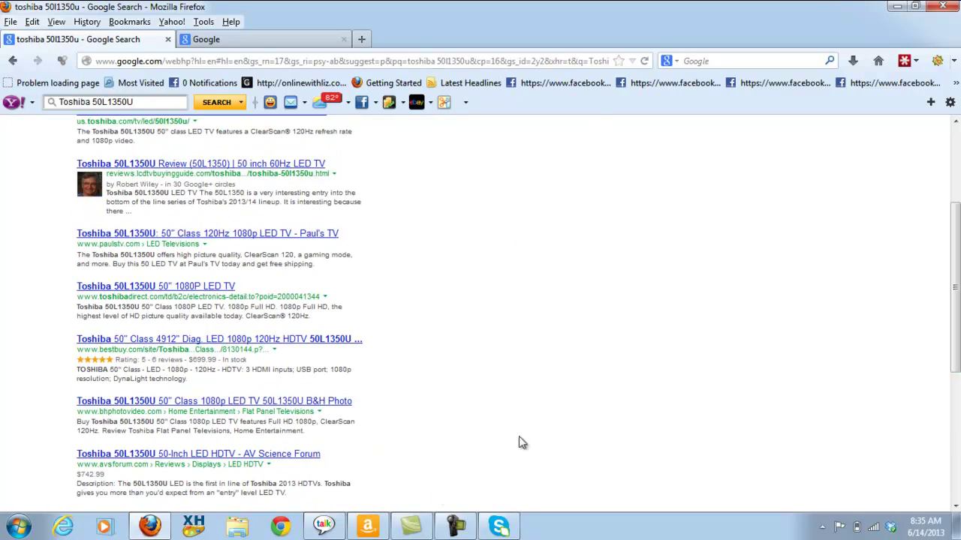
pyautogui.click(369, 527)
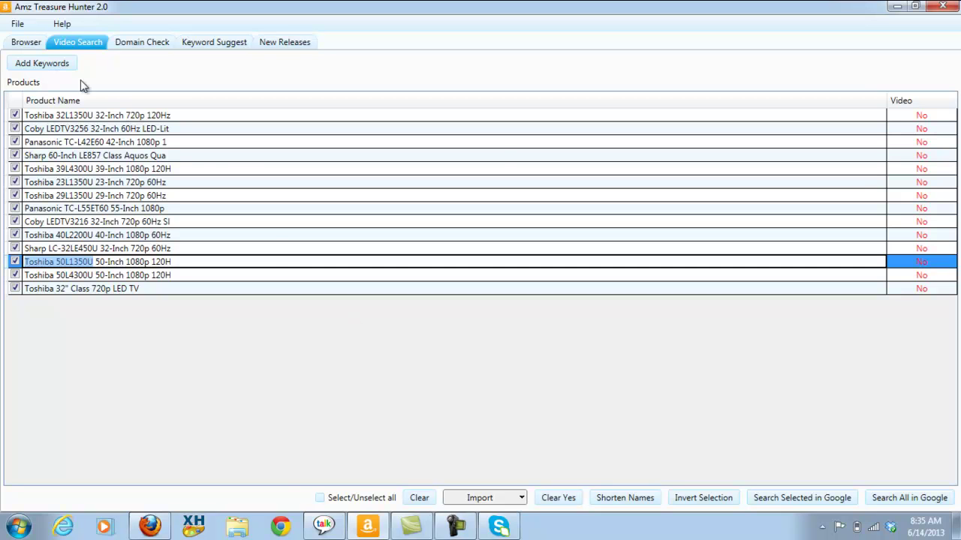
# Step: Load the Google AdWords Keyword Tool from the Browser tab's AdWords icon
pyautogui.click(31, 42)
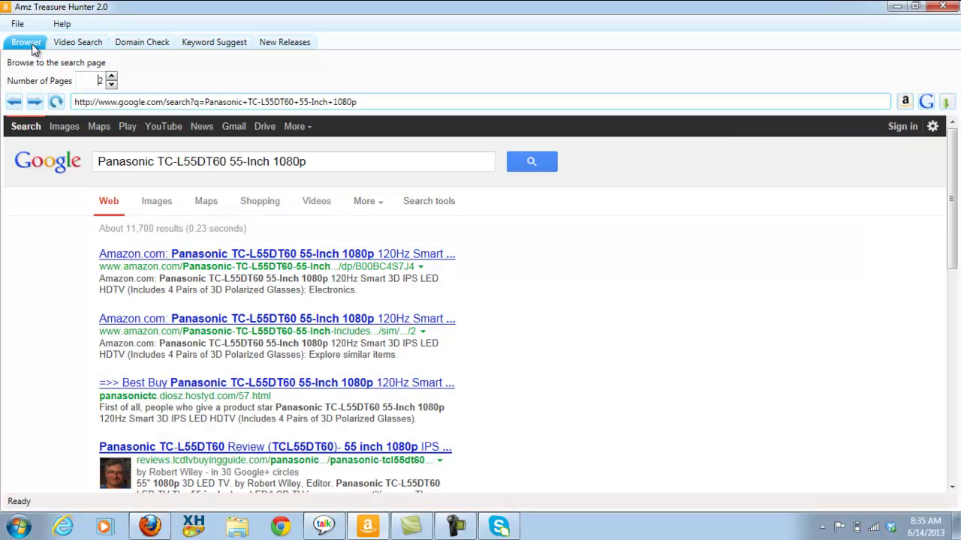
pyautogui.click(927, 103)
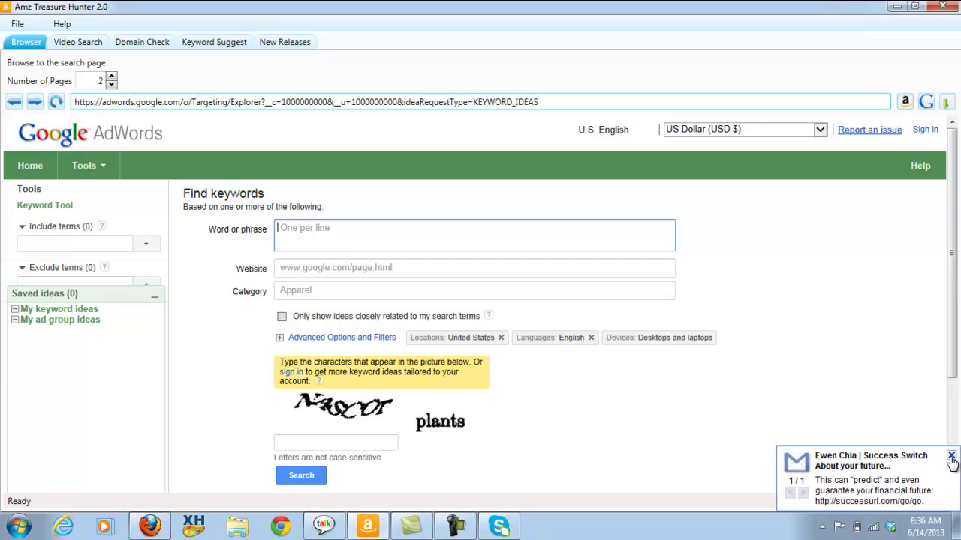
# Step: Search keyword ideas for 'fishing' with the captcha filled, then tick the [Exact] match type
pyautogui.write('fishing')
pyautogui.click(351, 439)
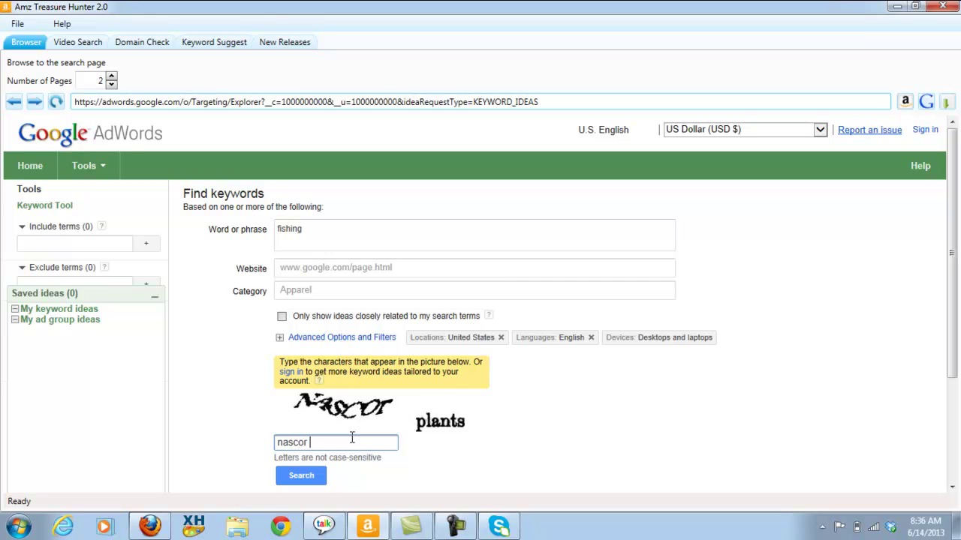
pyautogui.click(304, 477)
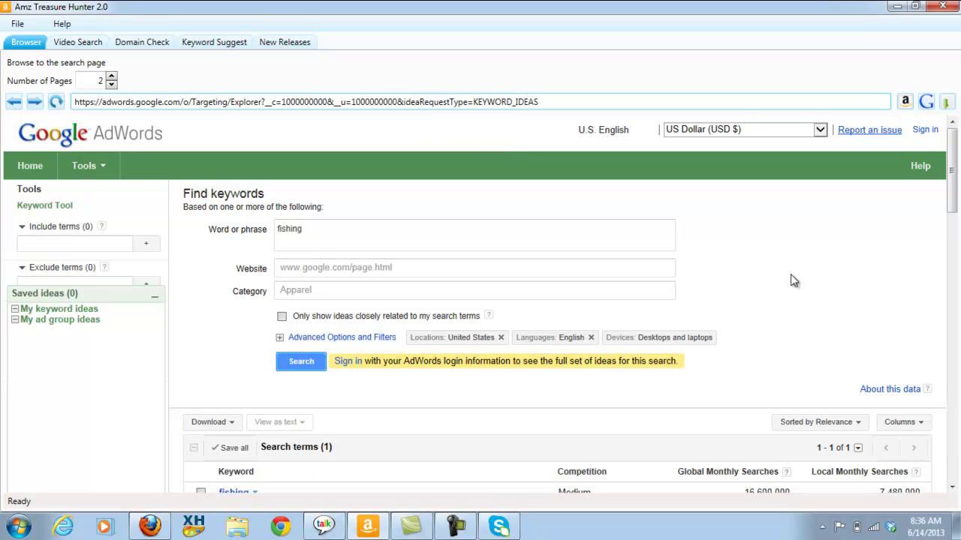
pyautogui.moveTo(952, 185); pyautogui.dragTo(952, 252)
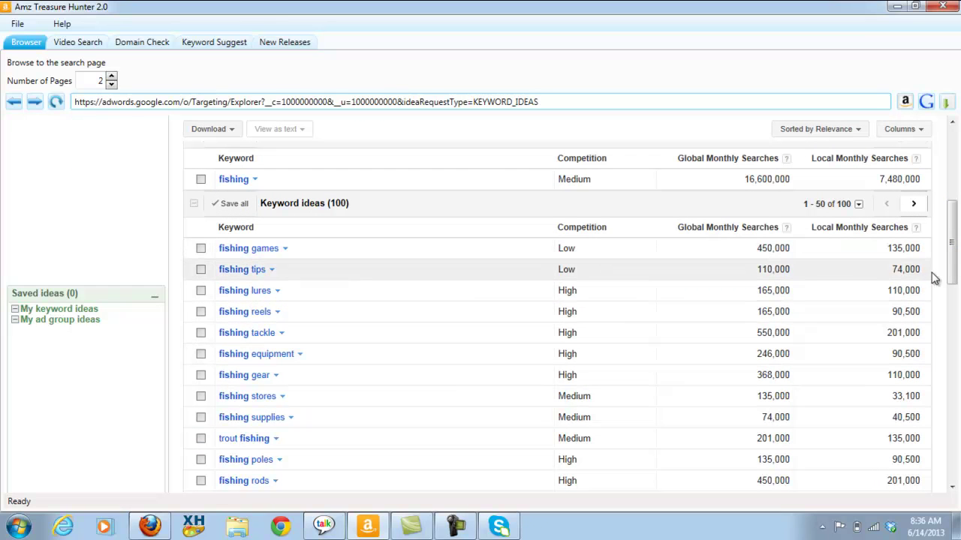
pyautogui.moveTo(953, 241); pyautogui.dragTo(954, 207)
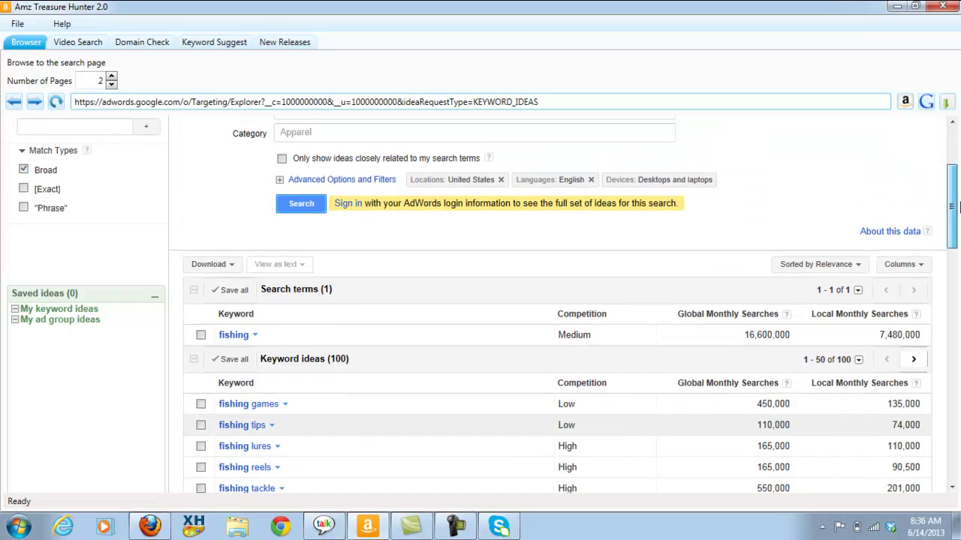
pyautogui.click(24, 190)
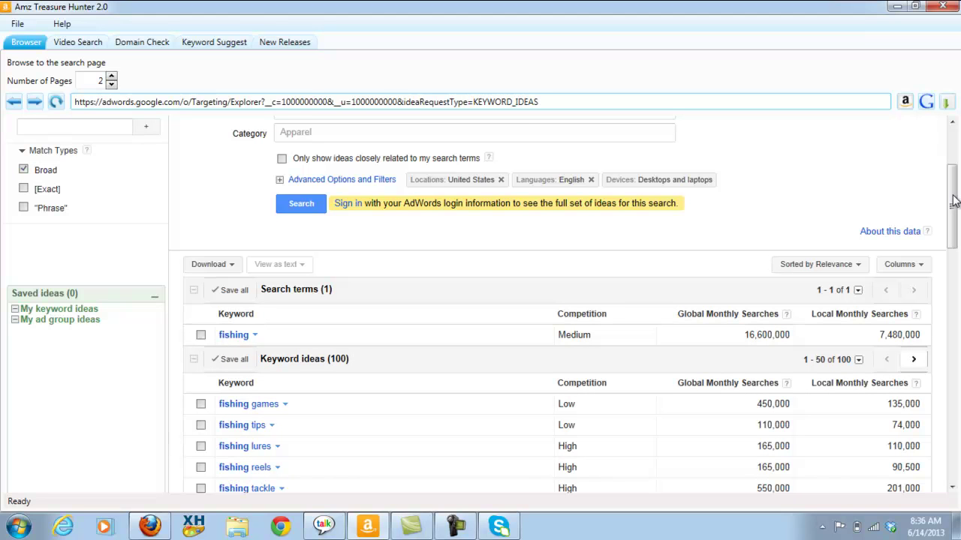
# Step: Import the fishing keywords into Video Search, then clear the entire list
pyautogui.click(947, 104)
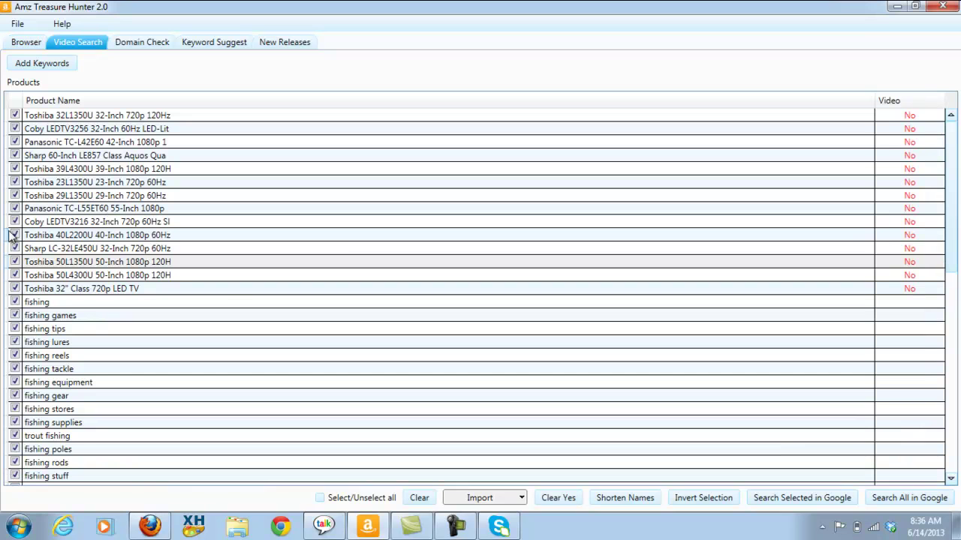
pyautogui.moveTo(956, 199); pyautogui.dragTo(956, 402)
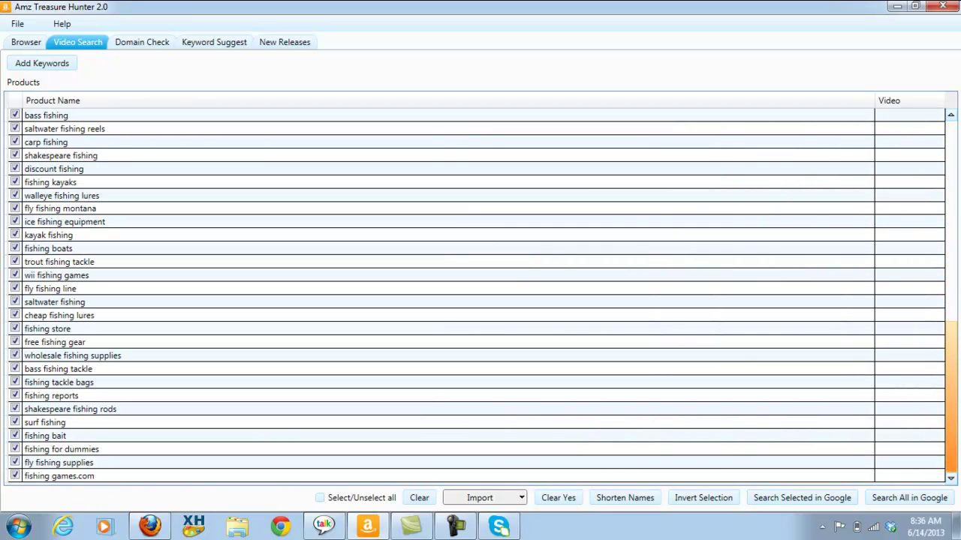
pyautogui.click(419, 498)
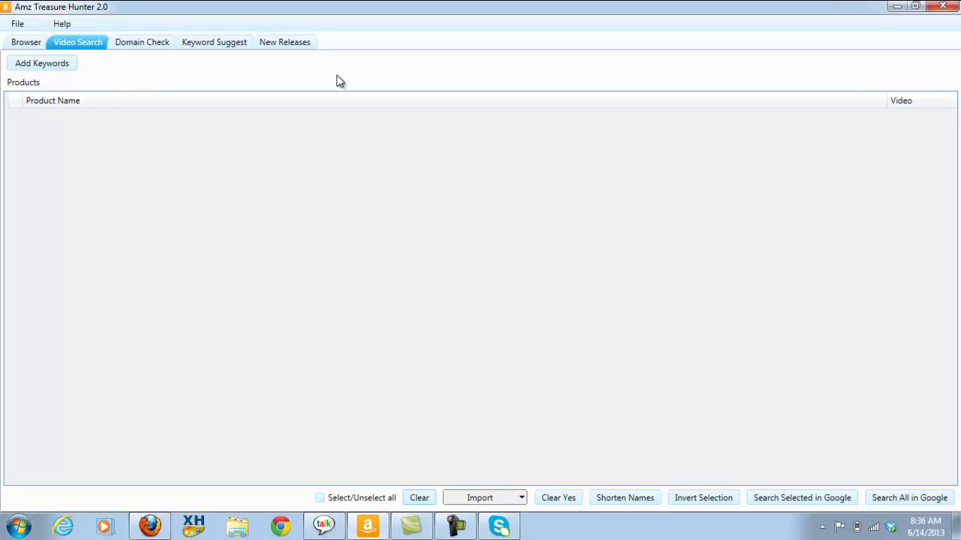
# Step: Re-import the fishing keyword ideas, such as cheap fishing tackle and bass fishing, into Video Search
pyautogui.click(33, 42)
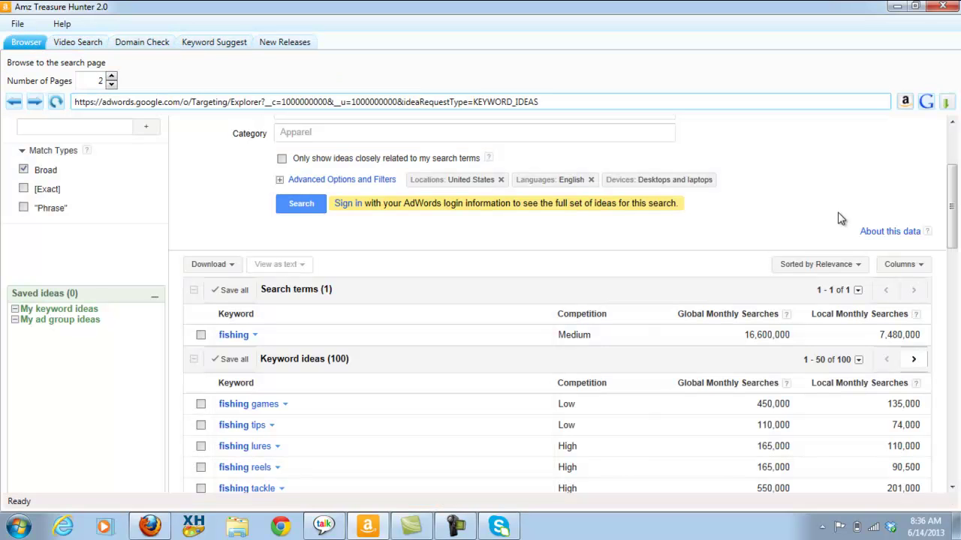
pyautogui.click(947, 102)
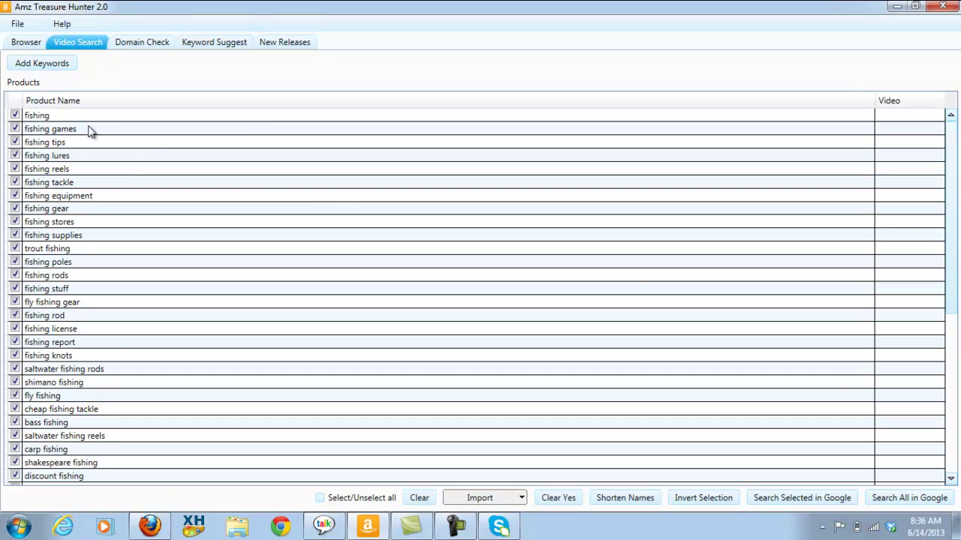
pyautogui.moveTo(953, 178); pyautogui.dragTo(936, 337)
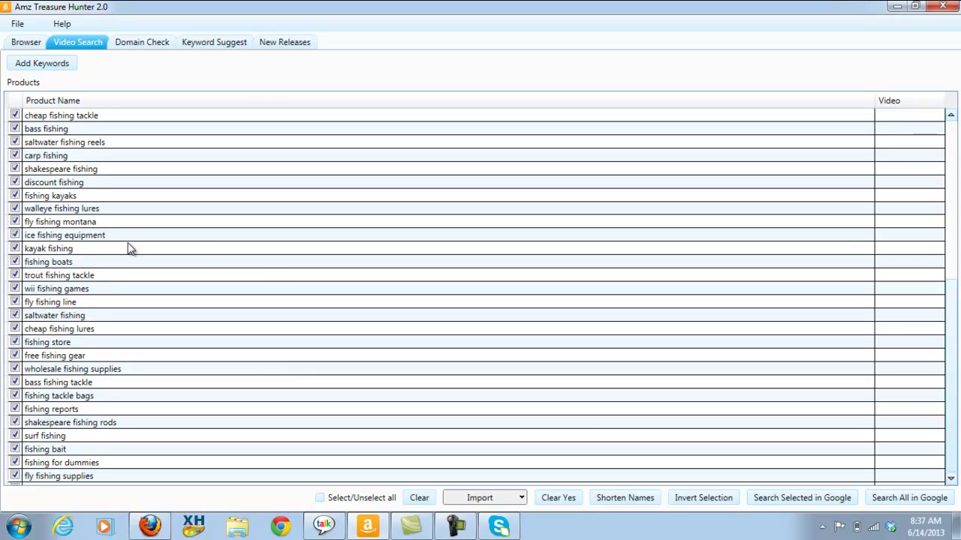
# Step: Run Search All in Google on the fishing keywords and scroll back to the list's top
pyautogui.click(914, 501)
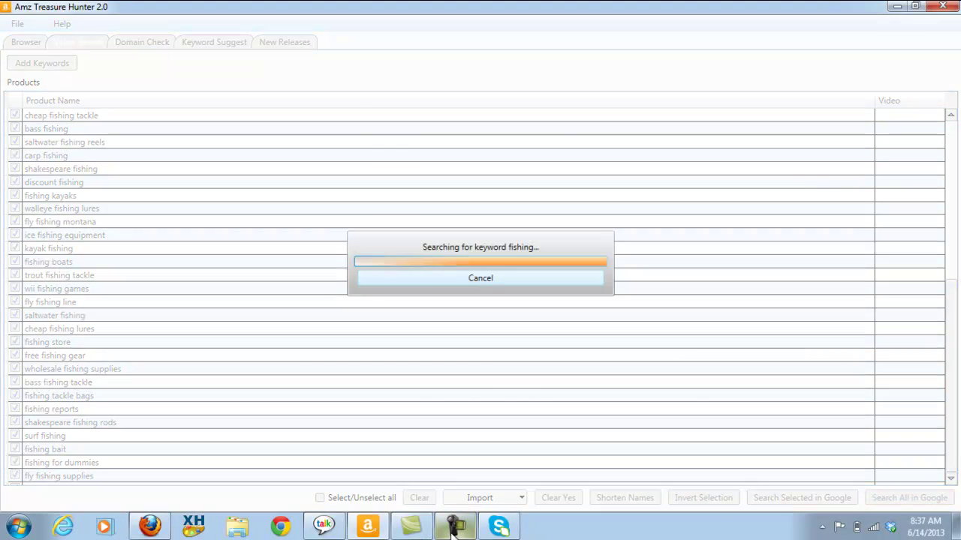
pyautogui.click(411, 529)
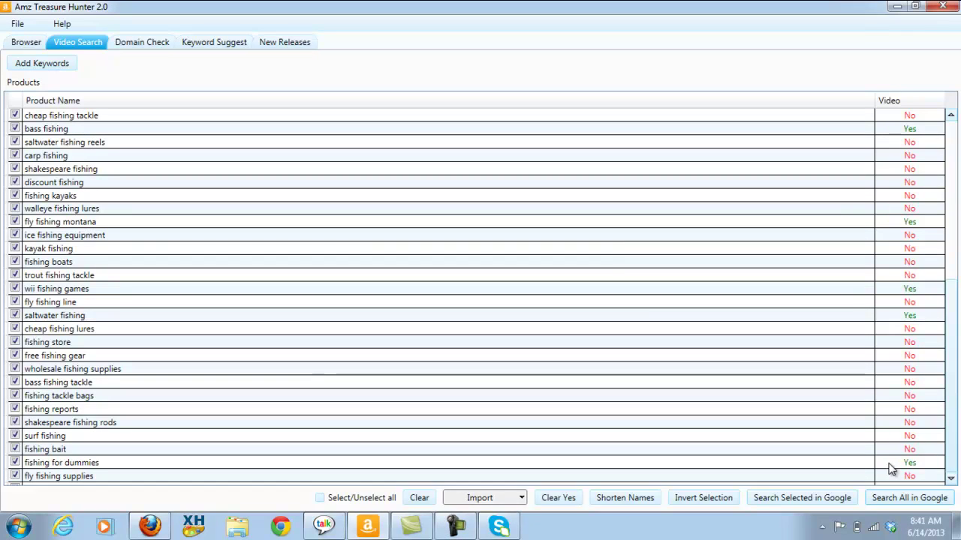
pyautogui.moveTo(957, 333); pyautogui.dragTo(958, 156)
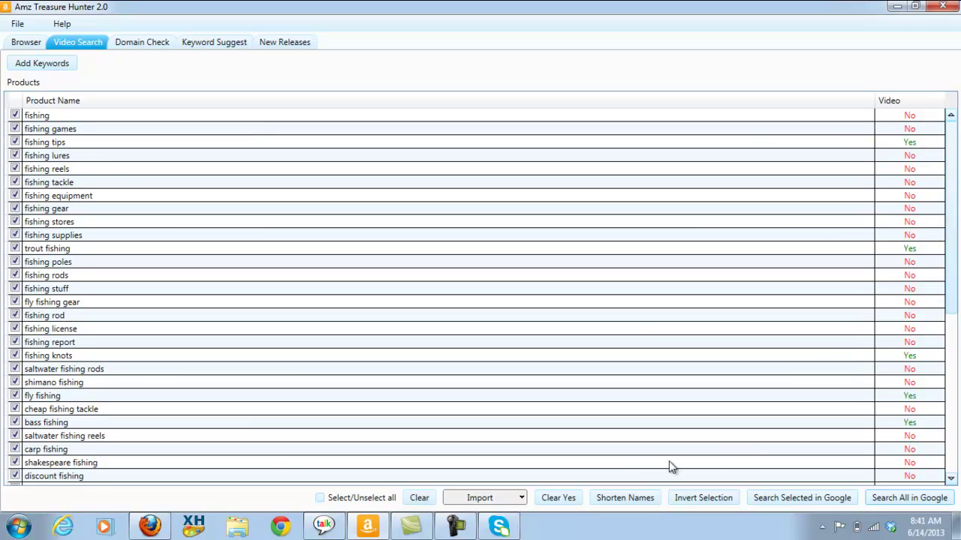
# Step: Clear the keywords that already have videos, then scroll through the remaining No-marked fishing keywords
pyautogui.click(565, 497)
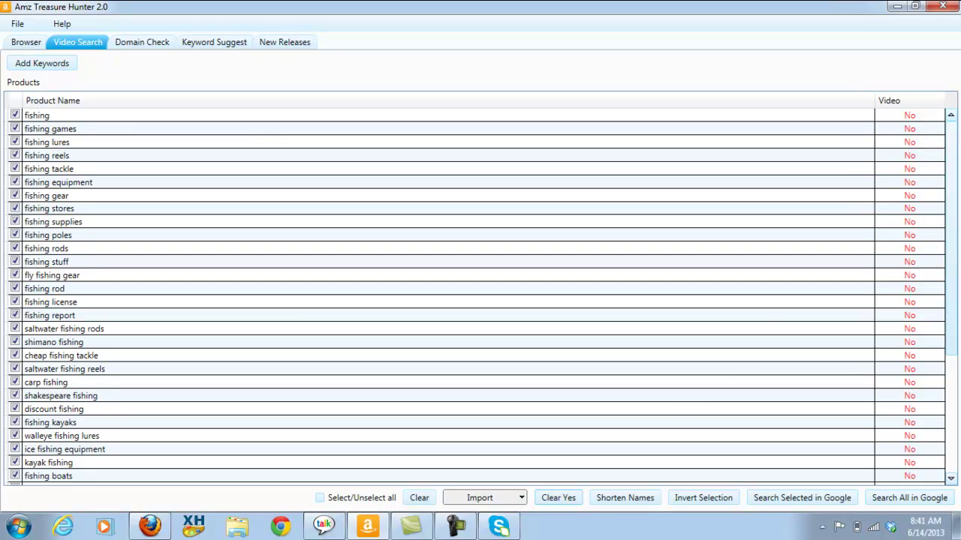
pyautogui.moveTo(951, 152)
pyautogui.mouseDown()
pyautogui.moveTo(955, 247)
pyautogui.moveTo(952, 139)
pyautogui.mouseUp()
pyautogui.moveTo(951, 216); pyautogui.dragTo(955, 343)
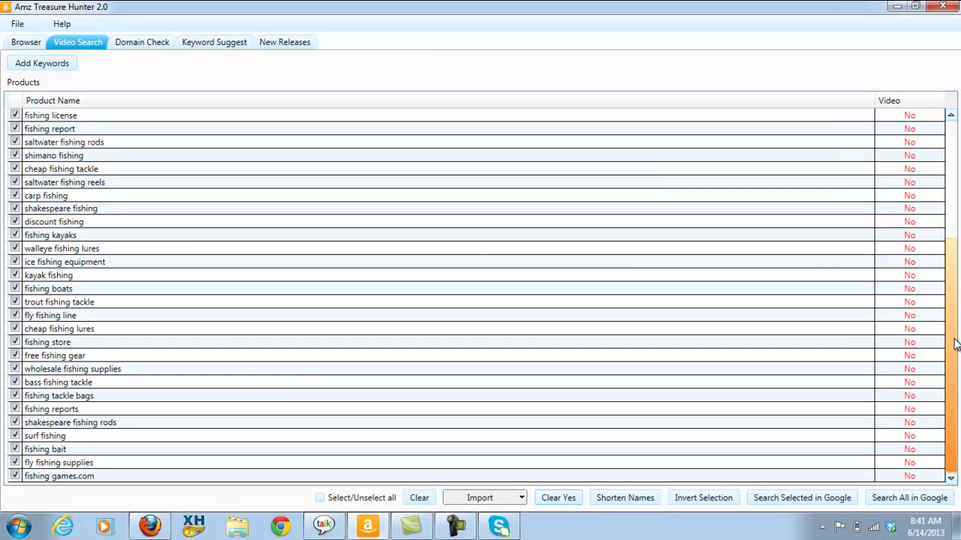
pyautogui.moveTo(955, 344); pyautogui.dragTo(951, 196)
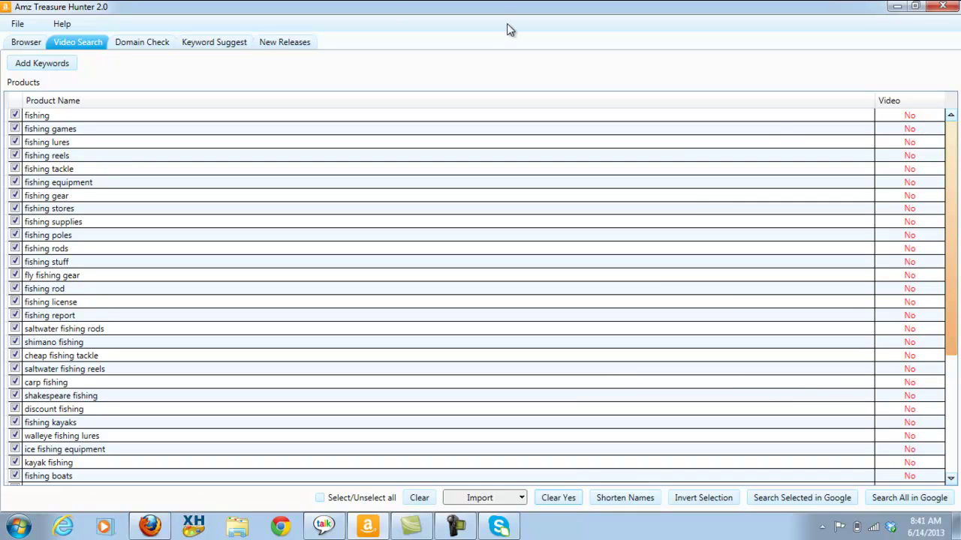
# Step: Empty the Domain Check keyword table, then bring up the Amazon Keyword Suggest page
pyautogui.click(26, 42)
pyautogui.click(78, 43)
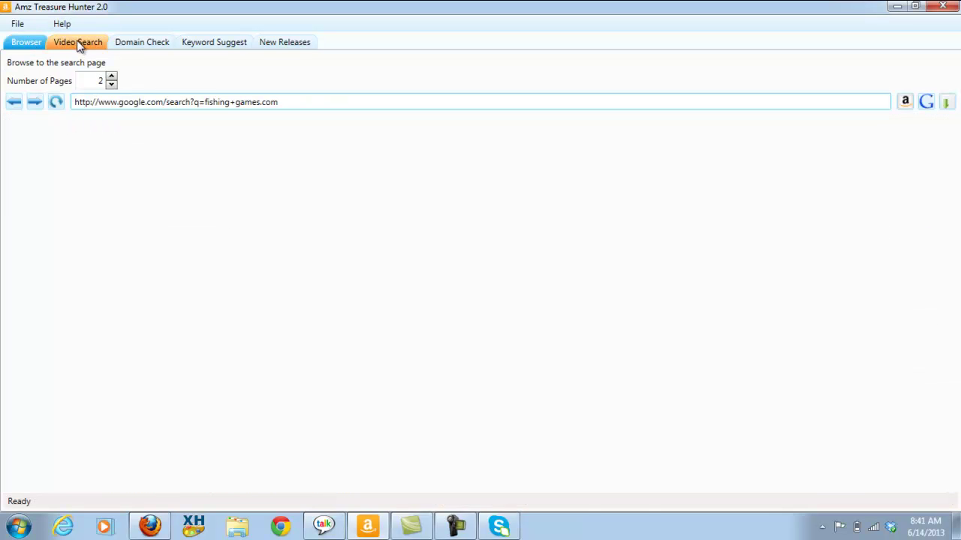
pyautogui.click(139, 43)
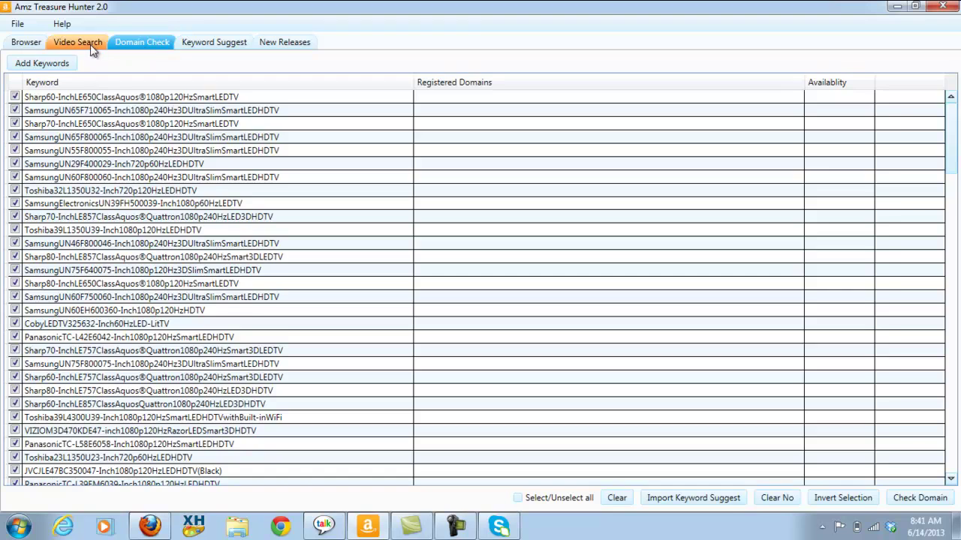
pyautogui.click(90, 44)
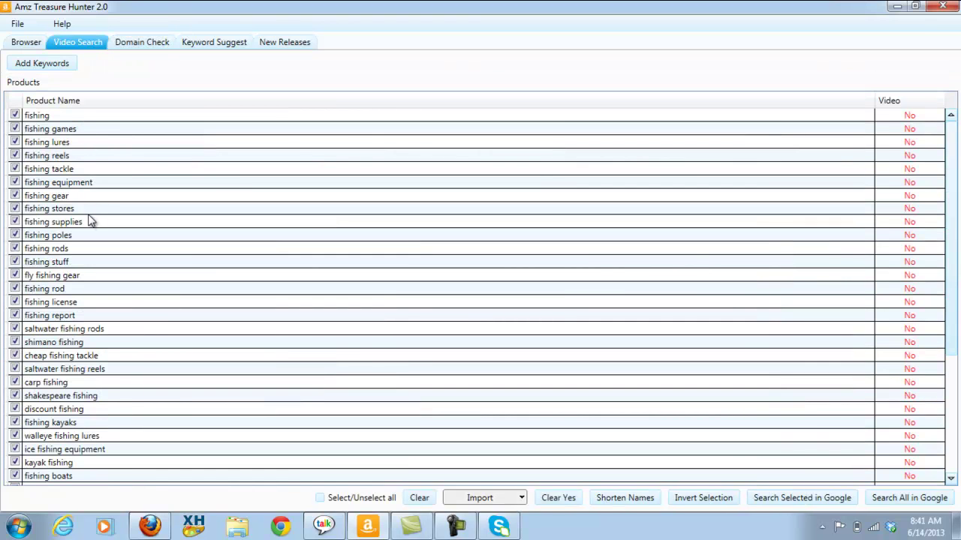
pyautogui.click(150, 45)
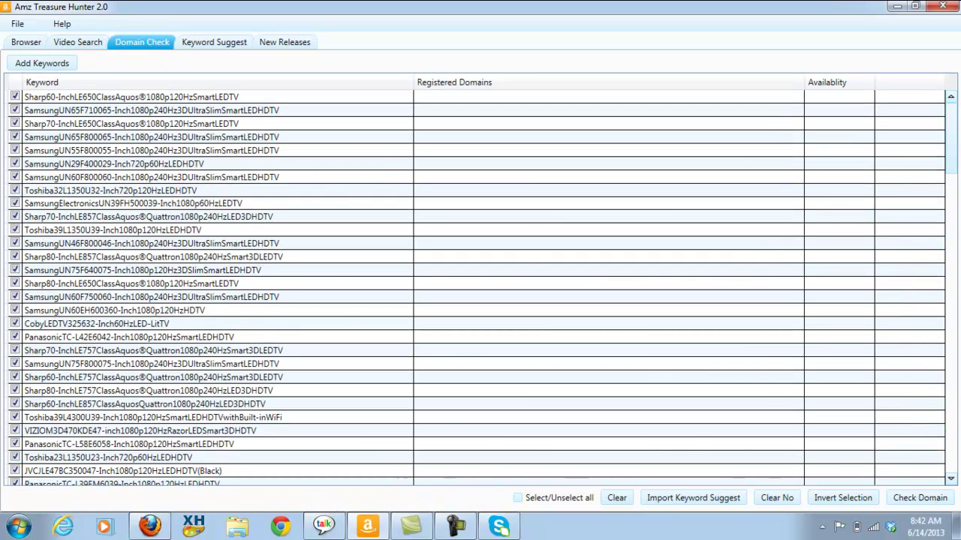
pyautogui.click(612, 497)
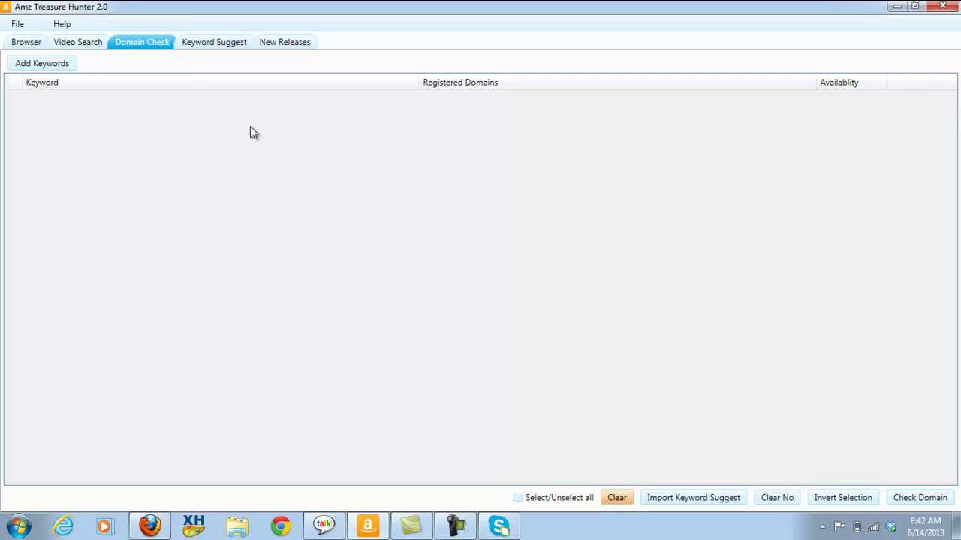
pyautogui.click(95, 45)
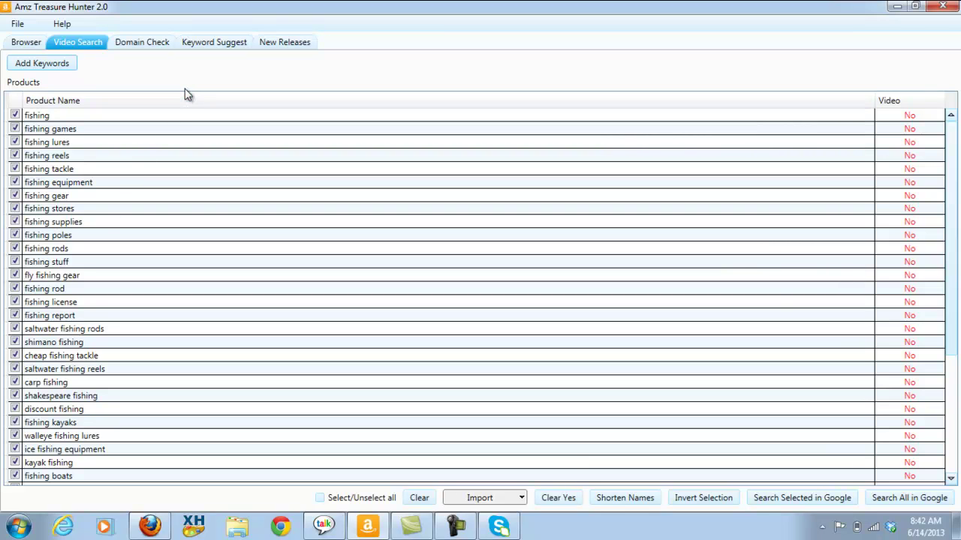
pyautogui.click(215, 44)
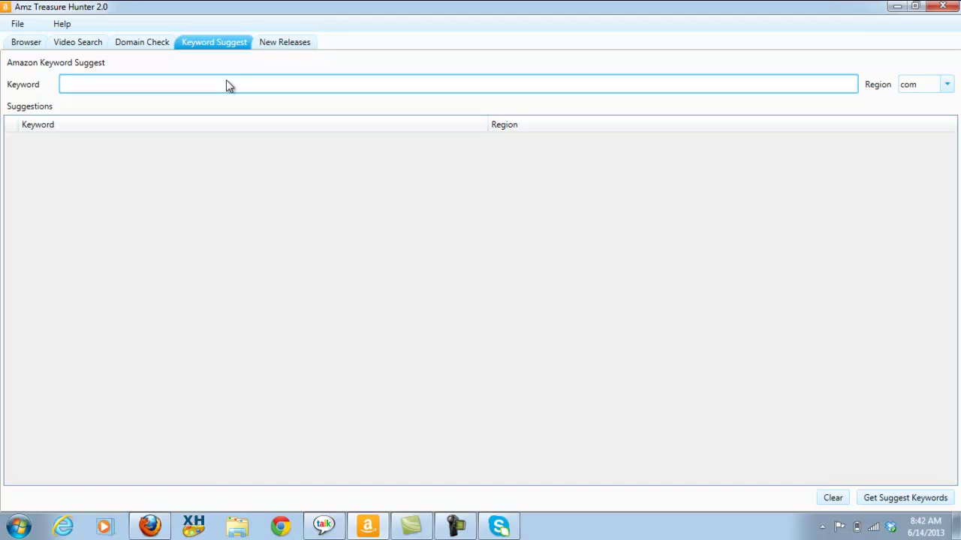
# Step: Fetch Amazon keyword suggestions for 'televisions' and scroll through the results
pyautogui.write('televixsions')
pyautogui.press('BackSpace')
pyautogui.press('BackSpace')
pyautogui.press('BackSpace')
pyautogui.press('BackSpace')
pyautogui.press('BackSpace')
pyautogui.press('BackSpace')
pyautogui.write('sions')
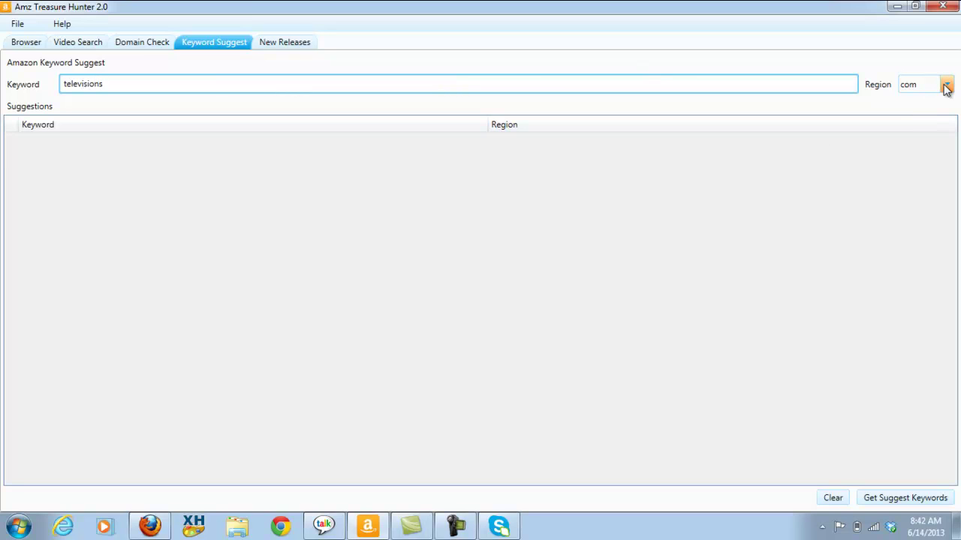
pyautogui.click(887, 498)
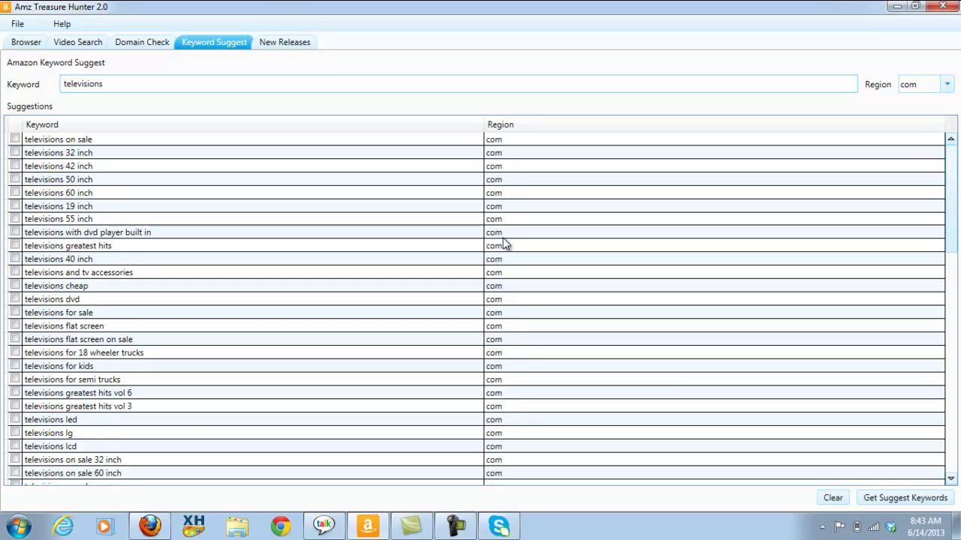
pyautogui.moveTo(953, 305); pyautogui.dragTo(953, 176)
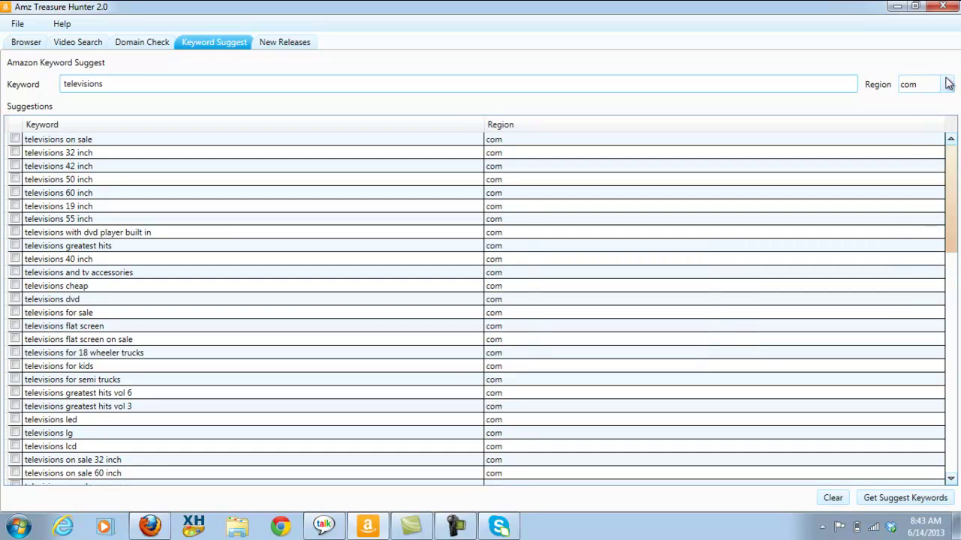
# Step: Confirm the region stays com, review the suggestions, and return to the Video Search list
pyautogui.click(948, 89)
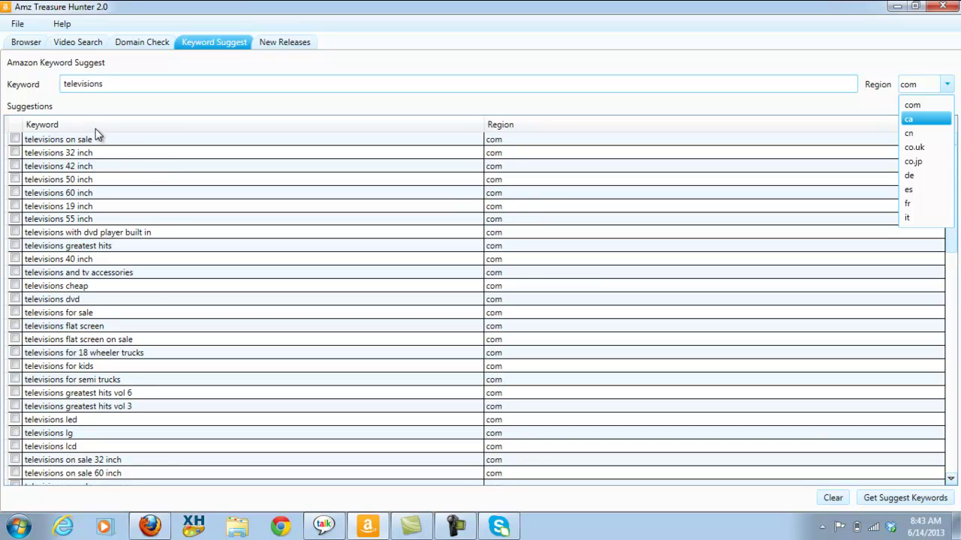
pyautogui.click(87, 47)
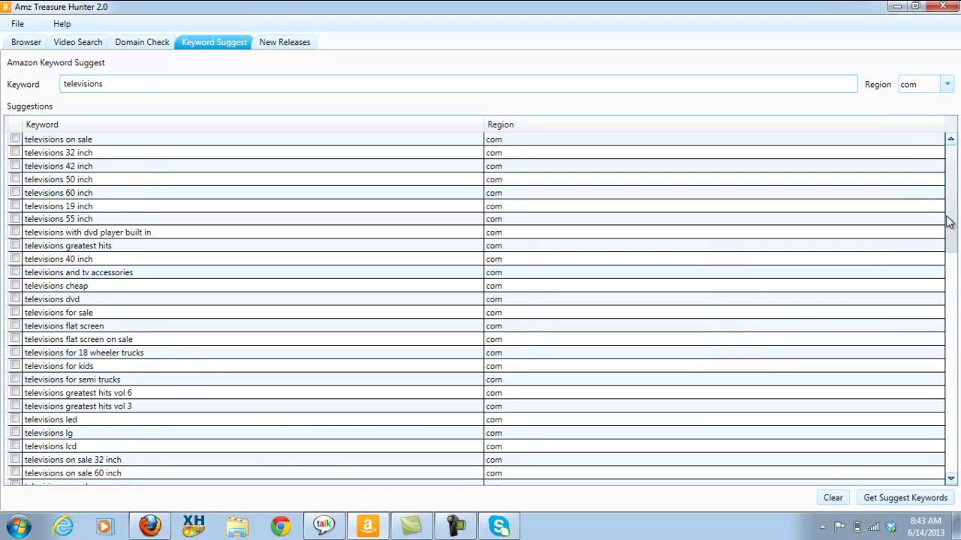
pyautogui.moveTo(948, 221); pyautogui.dragTo(948, 463)
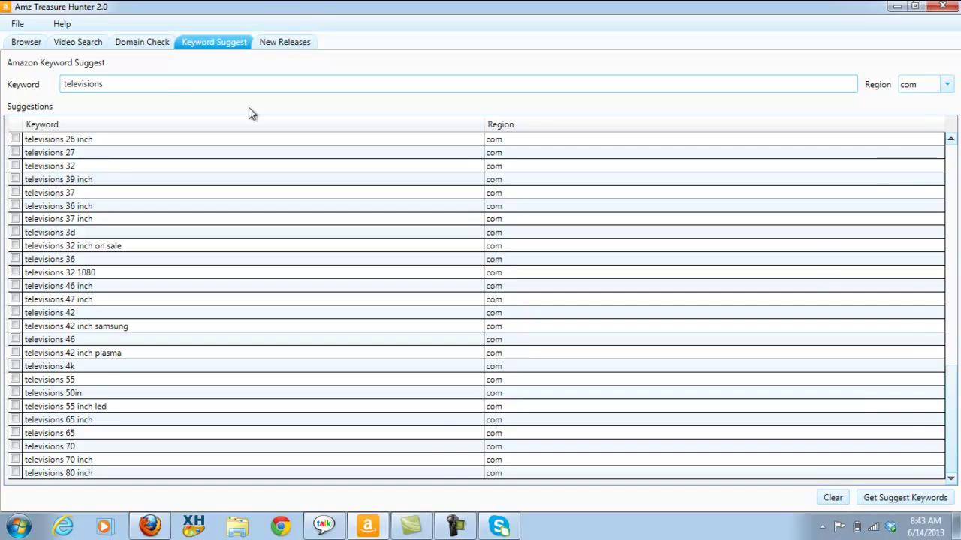
pyautogui.click(91, 45)
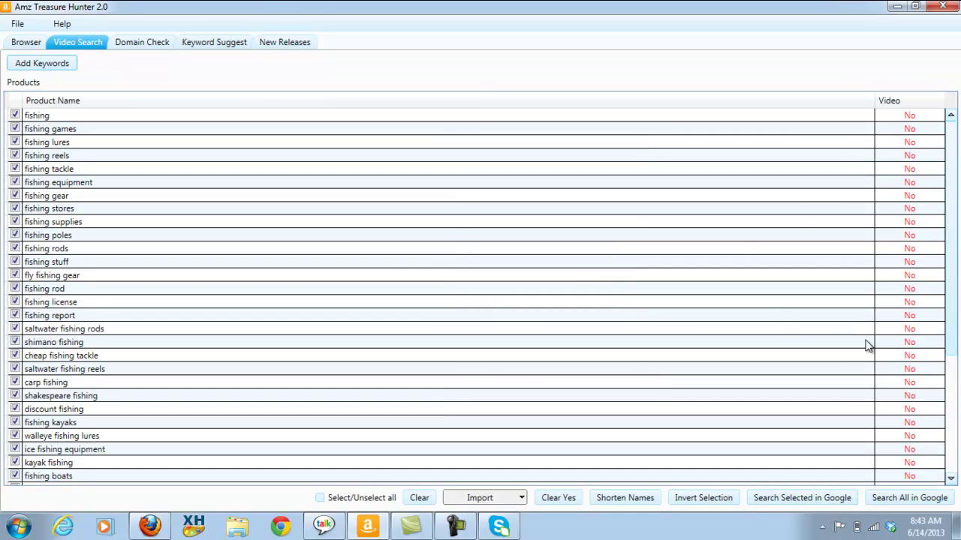
# Step: Replace the fishing keywords with the imported televisions Keyword Suggest list, then open New Releases
pyautogui.scroll(-2, 951, 277)
pyautogui.scroll(-3, 952, 301)
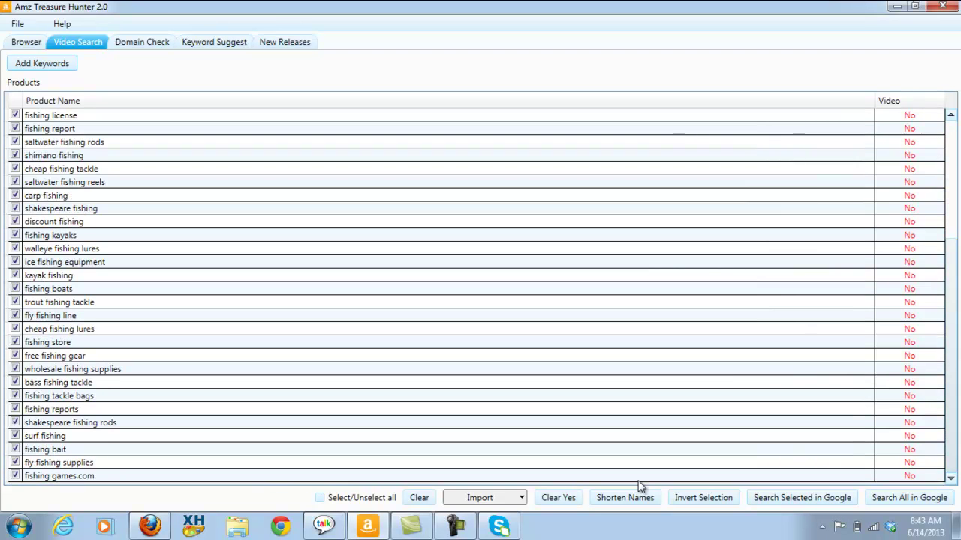
pyautogui.click(420, 499)
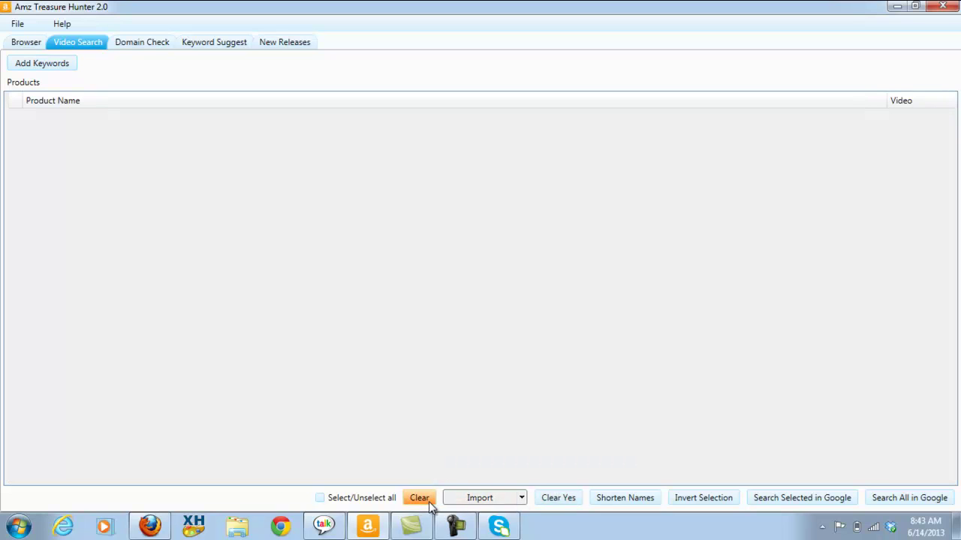
pyautogui.click(523, 499)
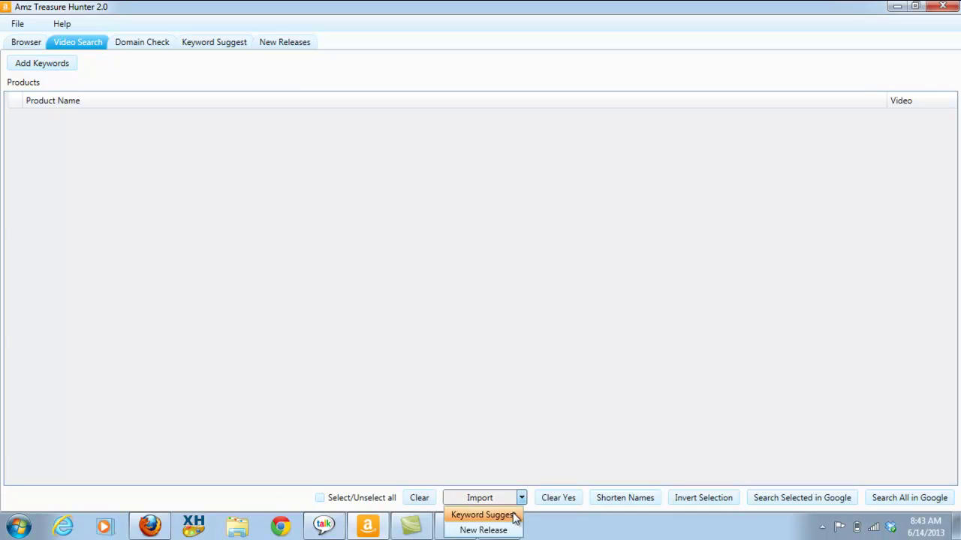
pyautogui.click(511, 518)
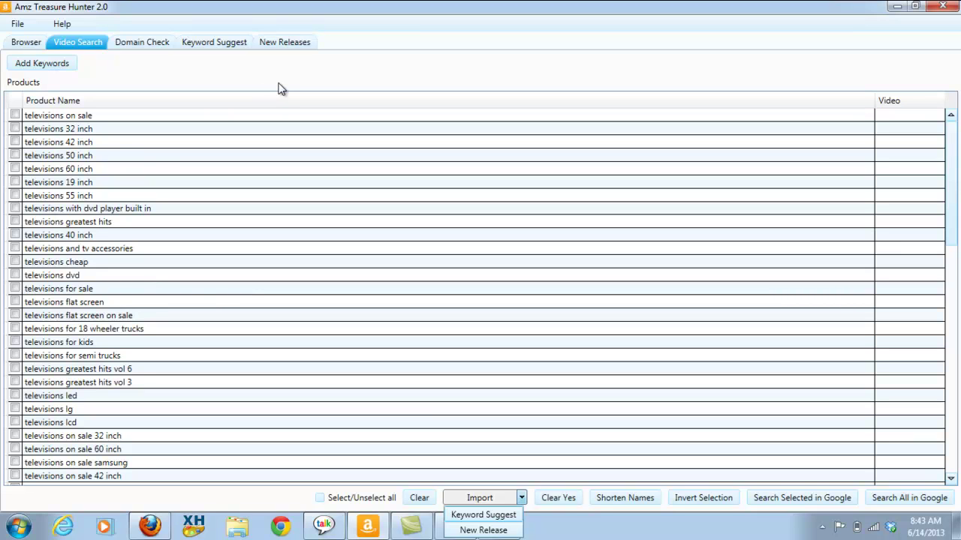
pyautogui.click(303, 48)
pyautogui.click(302, 48)
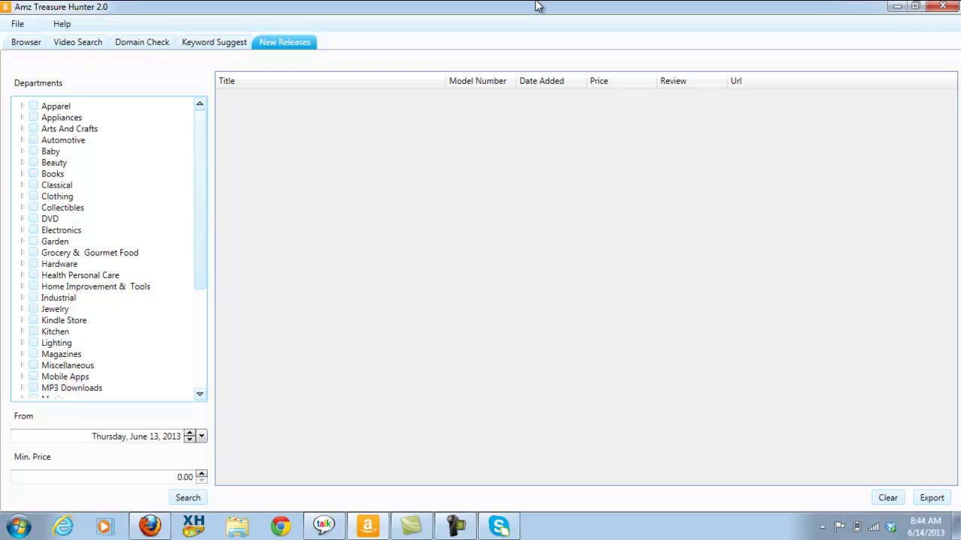
# Step: Tick DVD > Action & Adventure and set the From date to Saturday, June 01, 2013
pyautogui.click(22, 218)
pyautogui.click(47, 231)
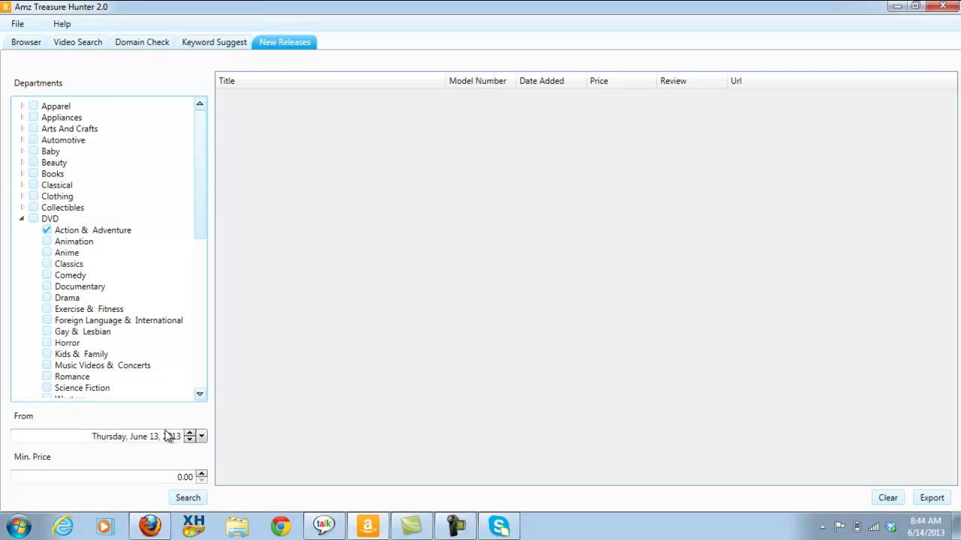
pyautogui.click(190, 434)
pyautogui.click(190, 440)
pyautogui.click(190, 439)
pyautogui.click(190, 440)
pyautogui.click(190, 440)
pyautogui.click(190, 440)
pyautogui.click(190, 440)
pyautogui.click(190, 440)
pyautogui.click(190, 440)
pyautogui.click(190, 440)
pyautogui.click(190, 440)
pyautogui.click(190, 439)
pyautogui.click(190, 439)
pyautogui.click(190, 439)
# Step: Run the New Releases search for DVD Action & Adventure titles since June 01, 2013
pyautogui.click(188, 498)
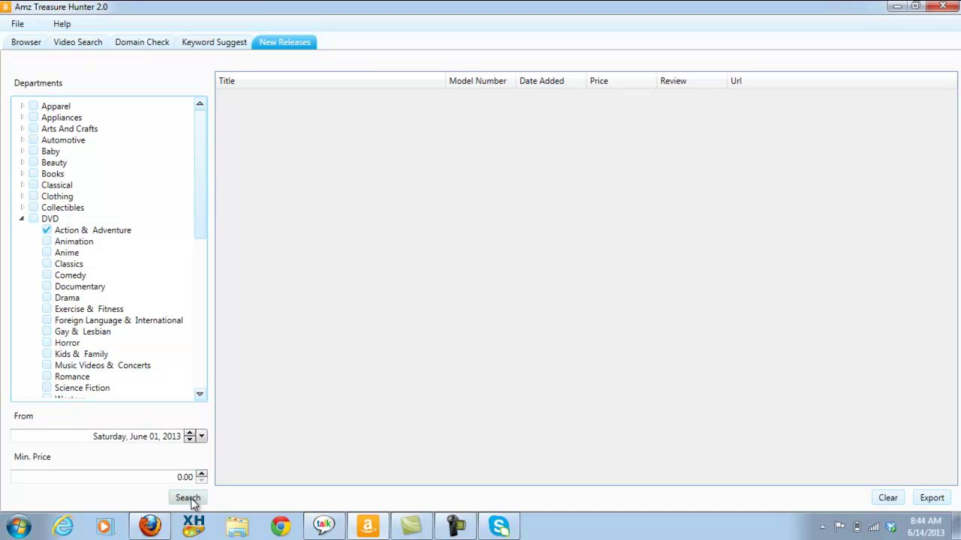